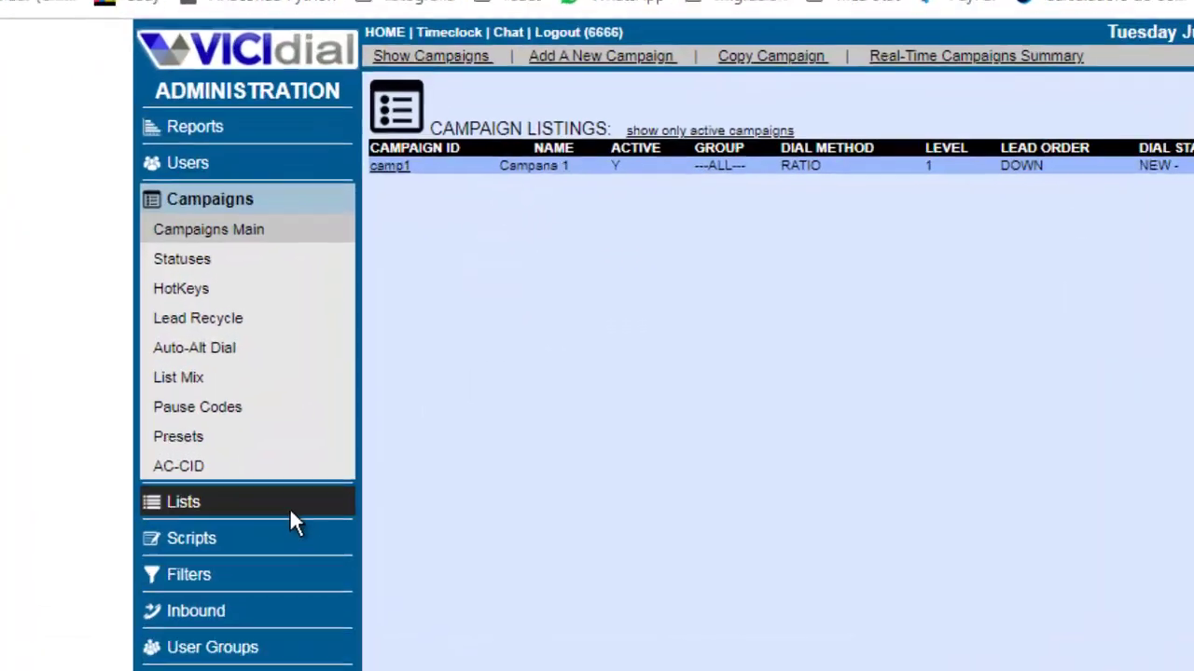
Add a new list with ID 500, name 'List 500', campaign camp1 and Active set to Y.
{"action": "left_click", "coordinate": [164, 550]}
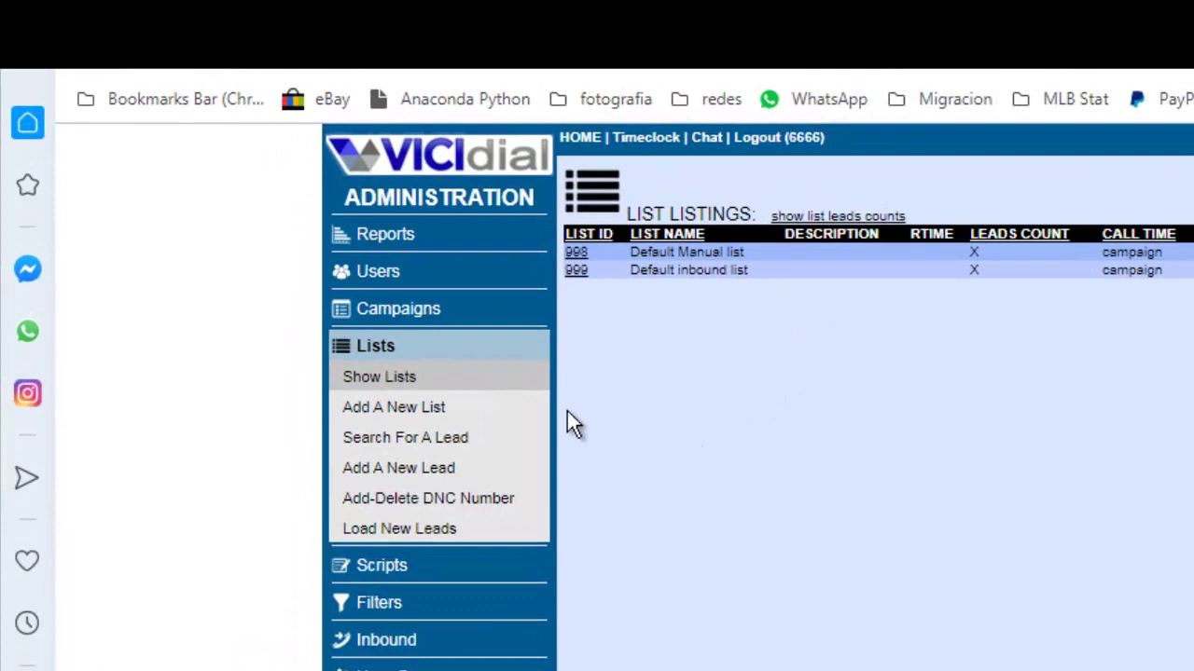
{"action": "left_click", "coordinate": [415, 409]}
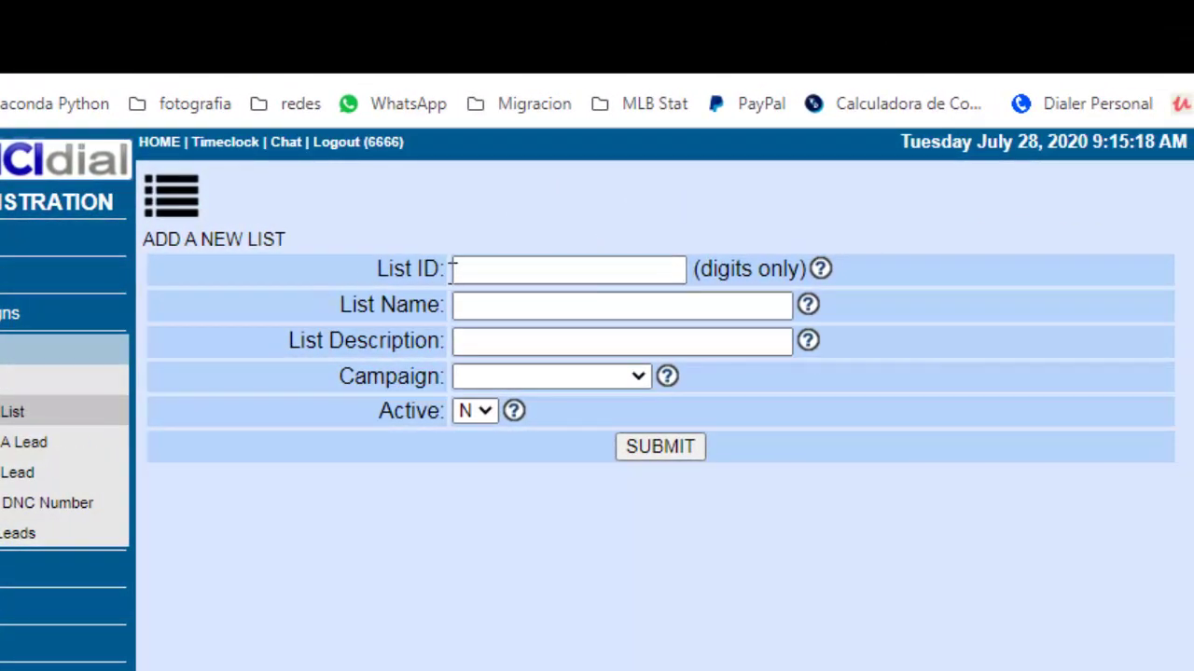
{"action": "left_click", "coordinate": [464, 271]}
{"action": "left_click", "coordinate": [462, 270]}
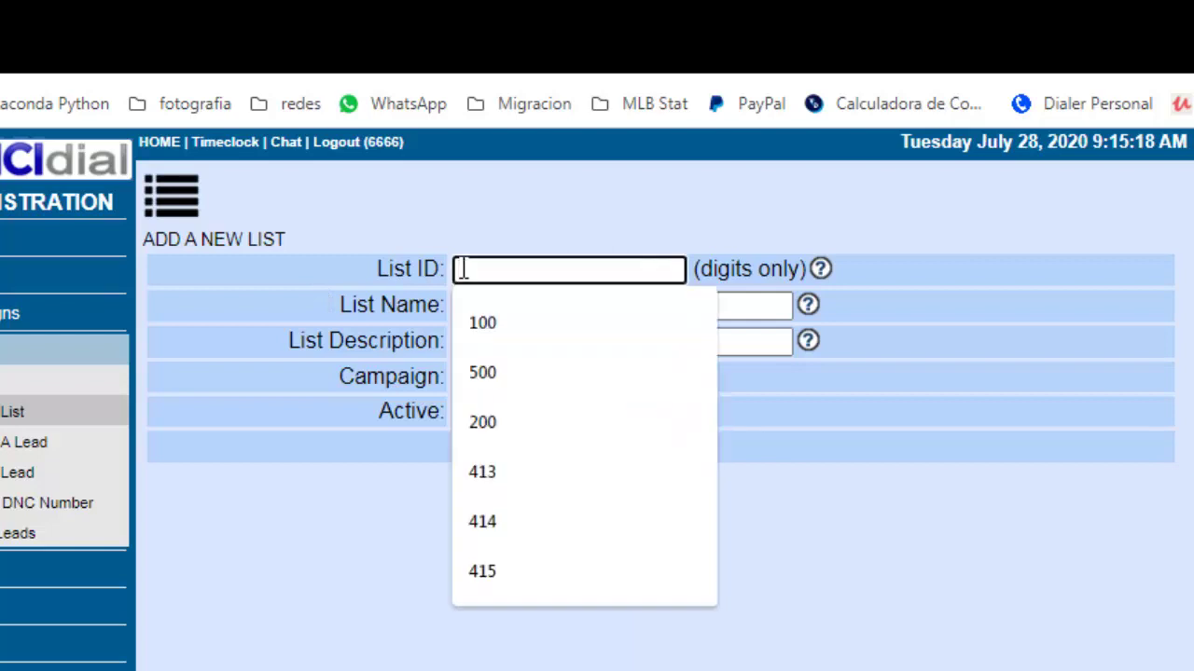
{"action": "type", "text": "500"}
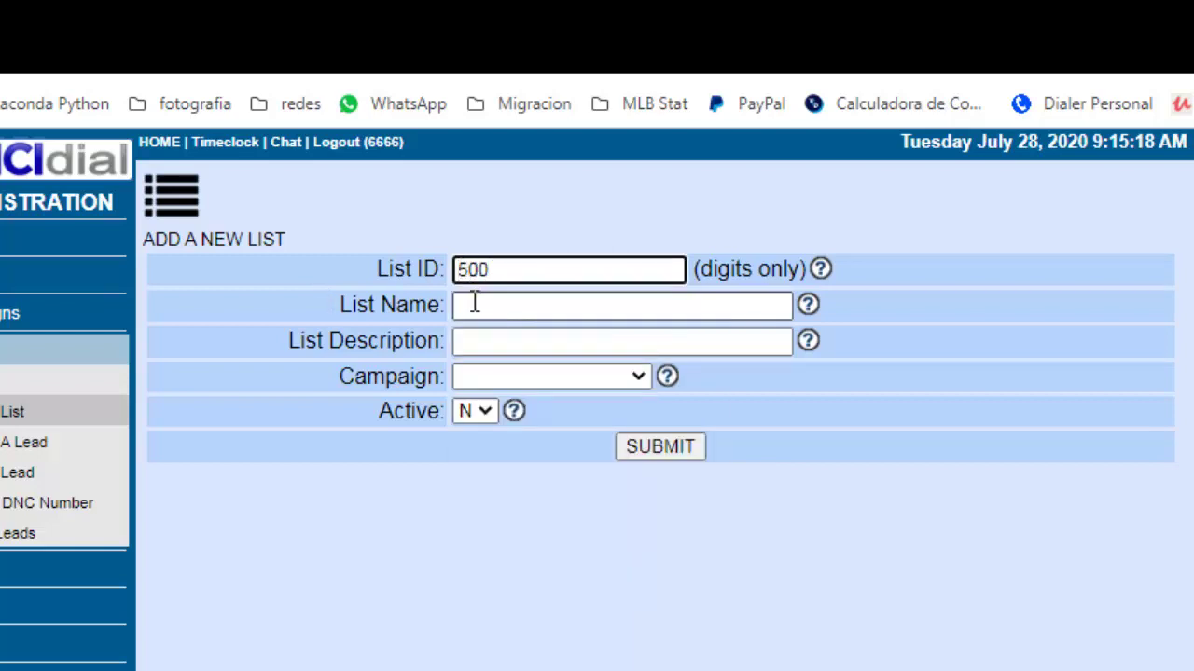
{"action": "left_click", "coordinate": [474, 307]}
{"action": "type", "text": "Lis"}
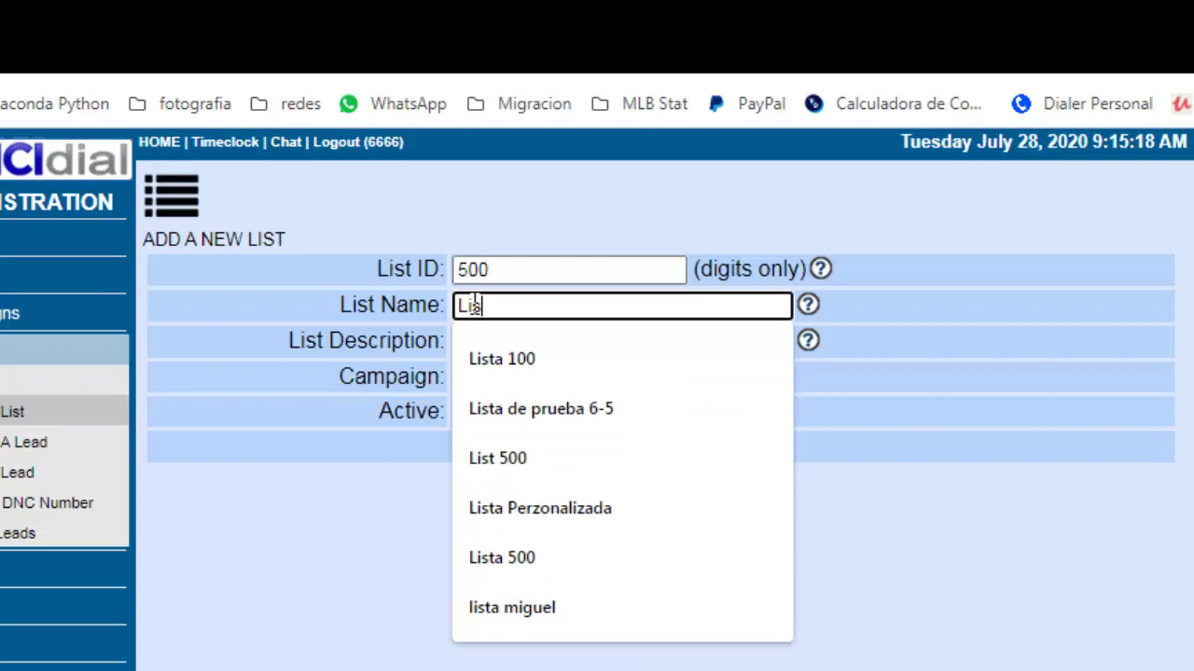
{"action": "type", "text": "t 500"}
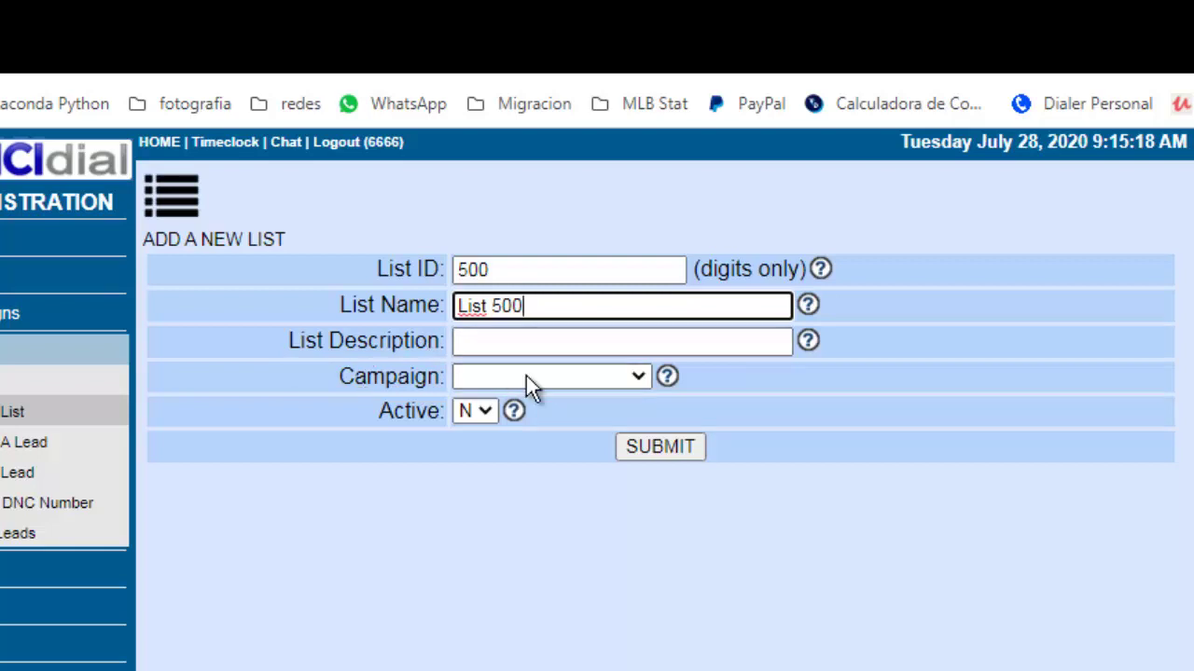
{"action": "left_click", "coordinate": [569, 375]}
{"action": "left_click", "coordinate": [566, 401]}
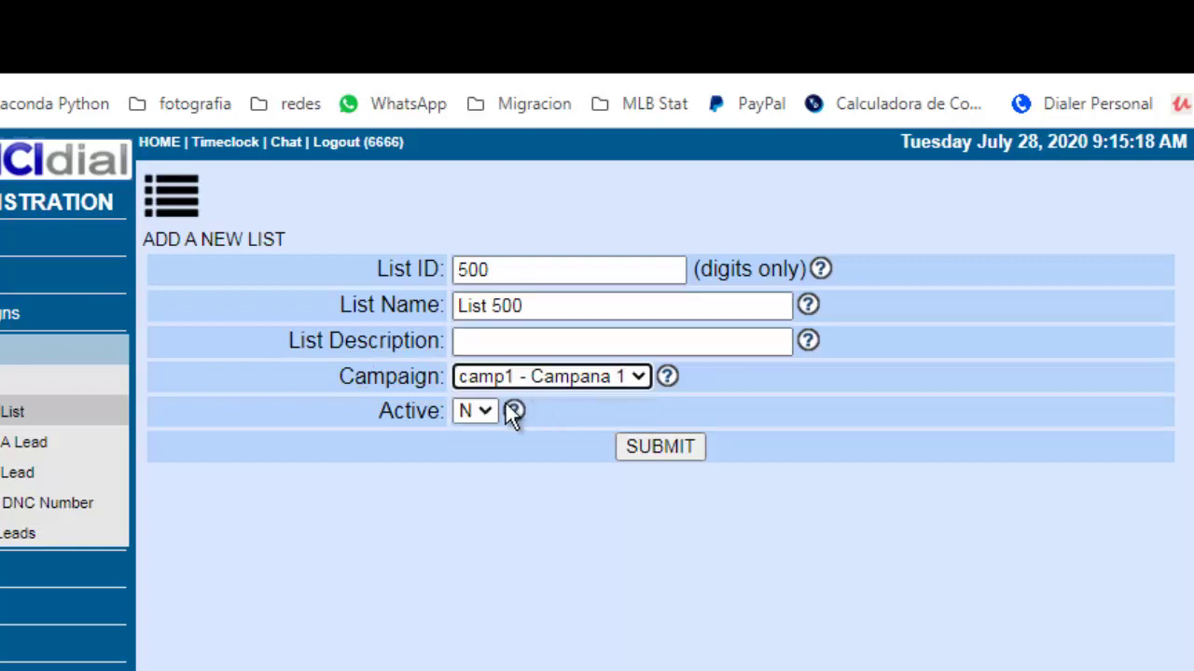
{"action": "left_click", "coordinate": [474, 416]}
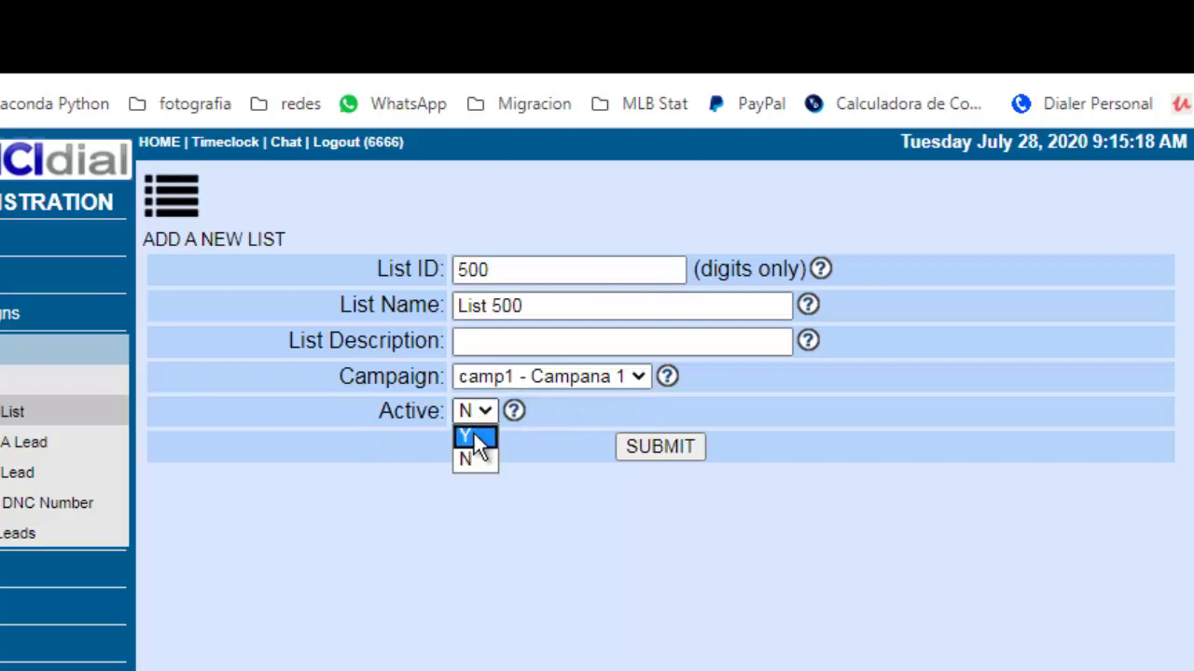
{"action": "left_click", "coordinate": [473, 433]}
{"action": "left_click", "coordinate": [660, 448]}
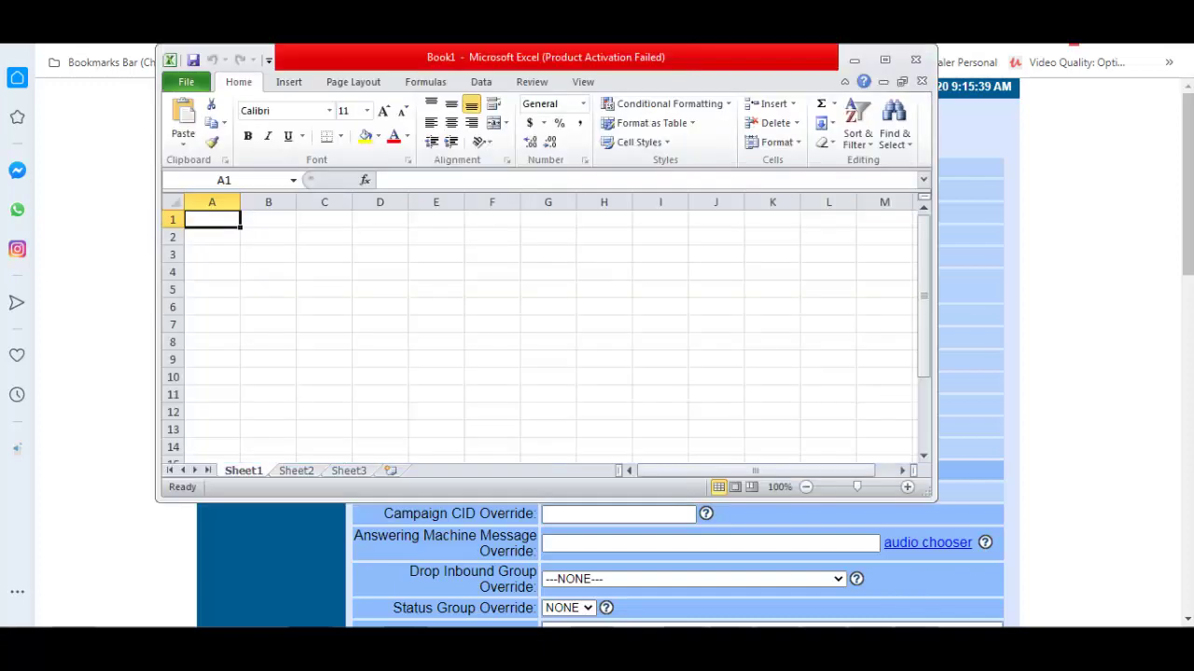
Maximize Excel and enter headers list_id, phone, fname and lname in A1:D1.
{"action": "left_click", "coordinate": [886, 61]}
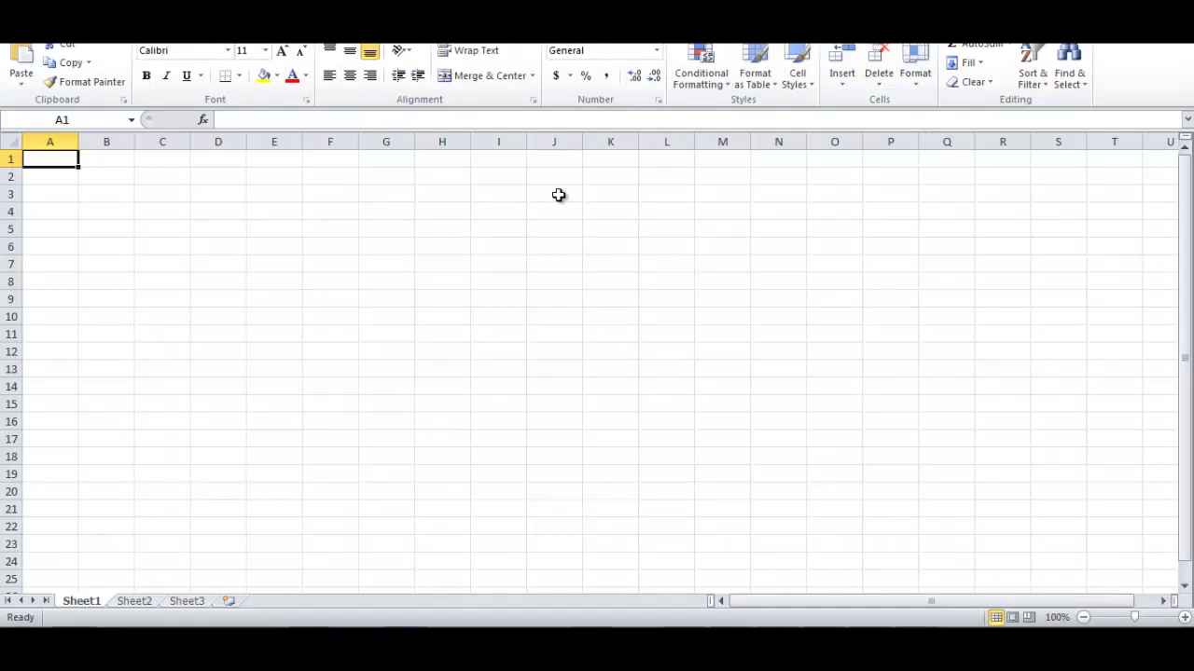
{"action": "type", "text": "li"}
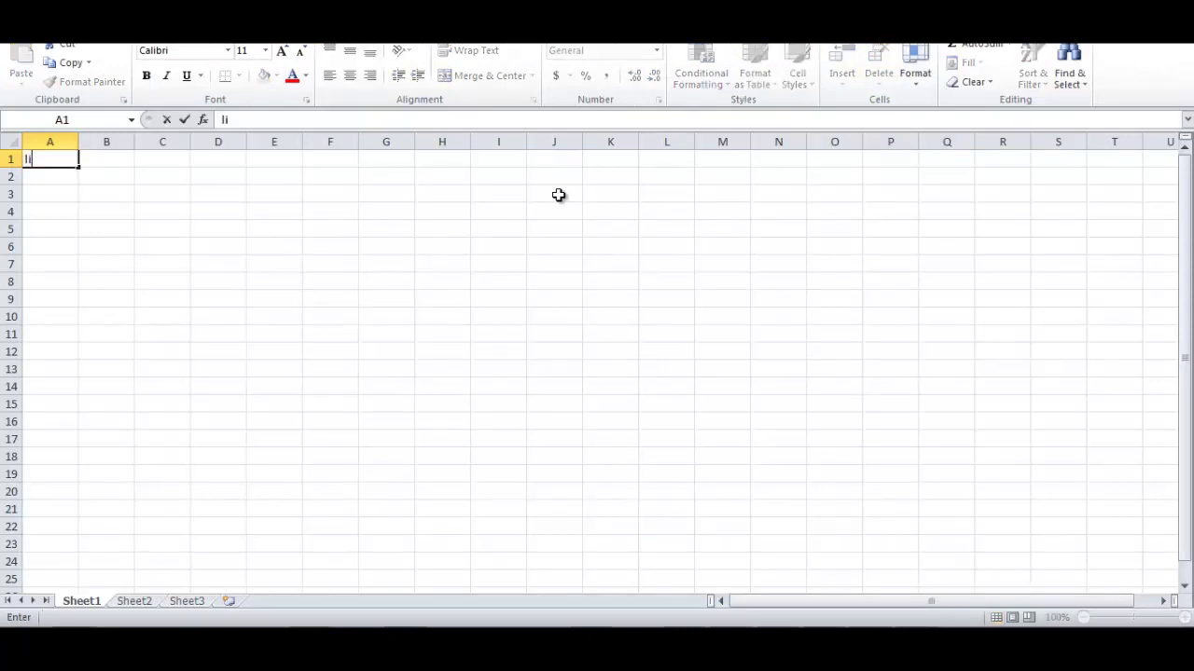
{"action": "type", "text": "st_id"}
{"action": "key", "text": "Tab"}
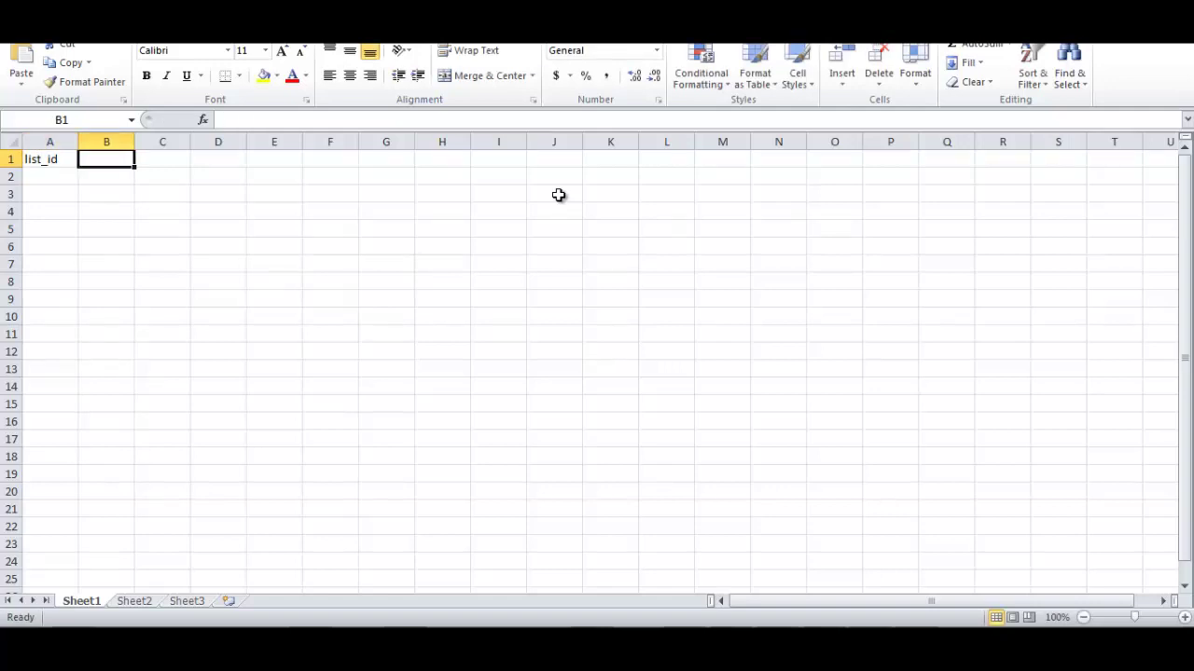
{"action": "type", "text": "phone"}
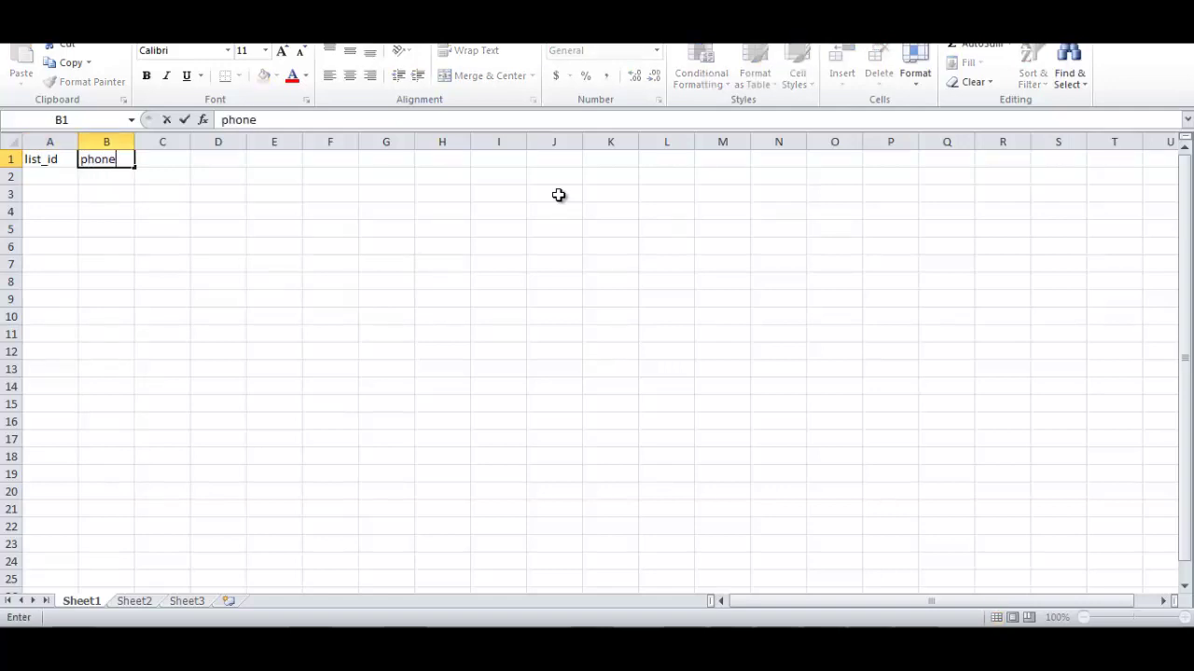
{"action": "key", "text": "Tab"}
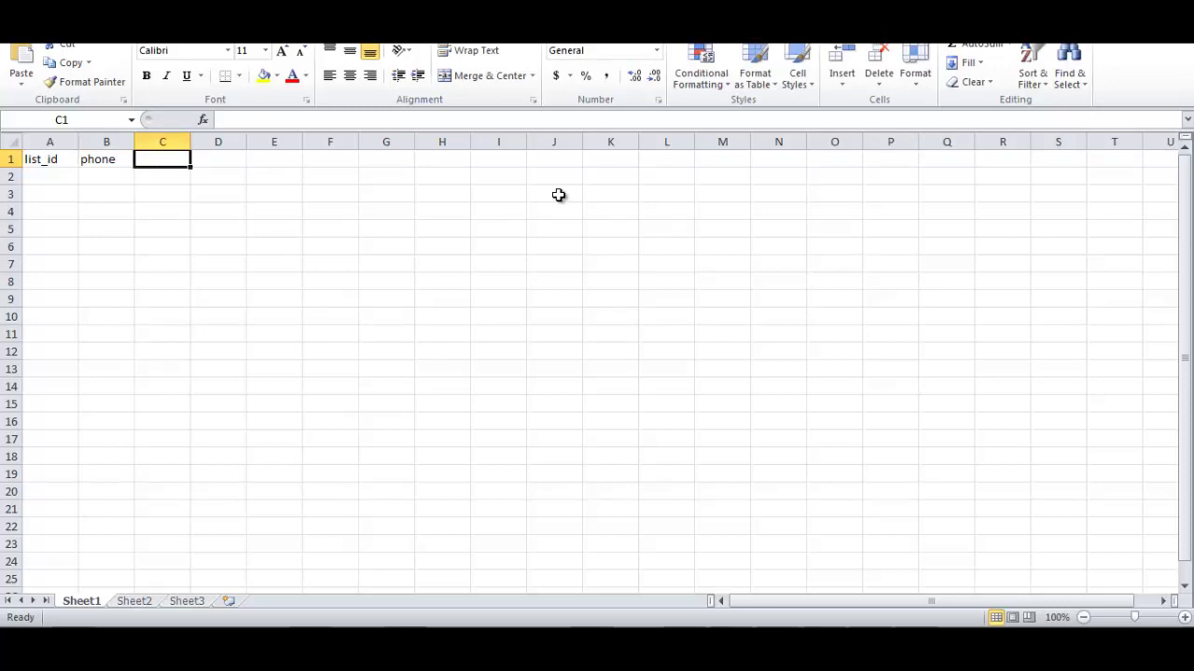
{"action": "type", "text": "fname"}
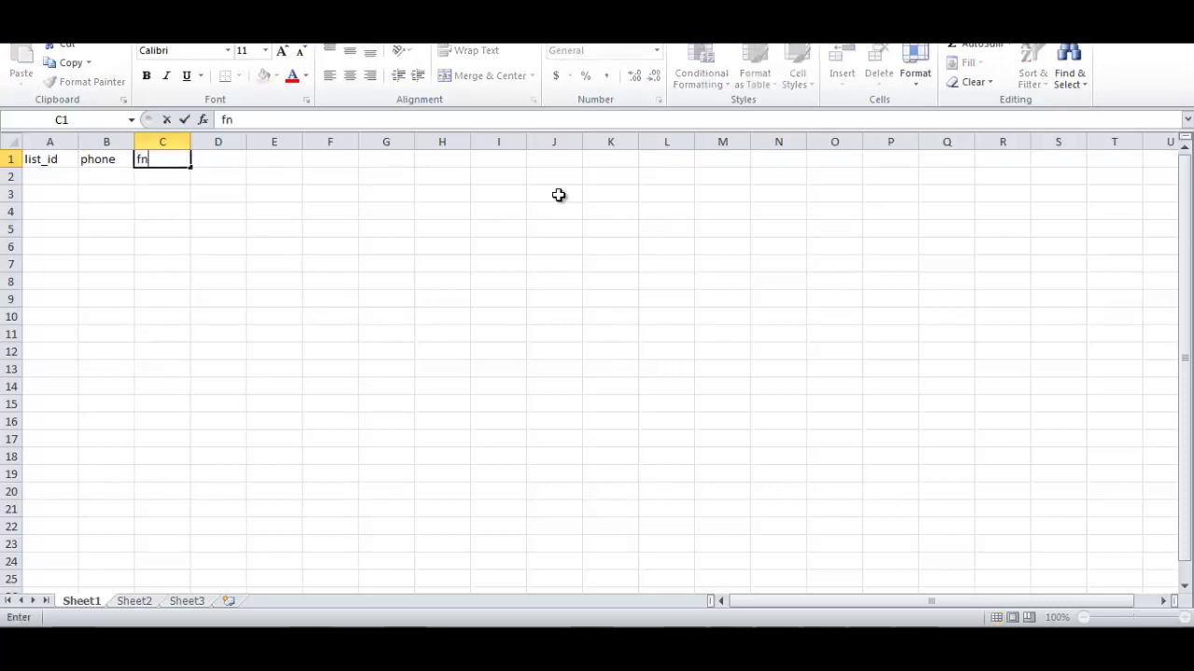
{"action": "key", "text": "Return"}
{"action": "key", "text": "Up"}
{"action": "key", "text": "Right"}
{"action": "type", "text": "l"}
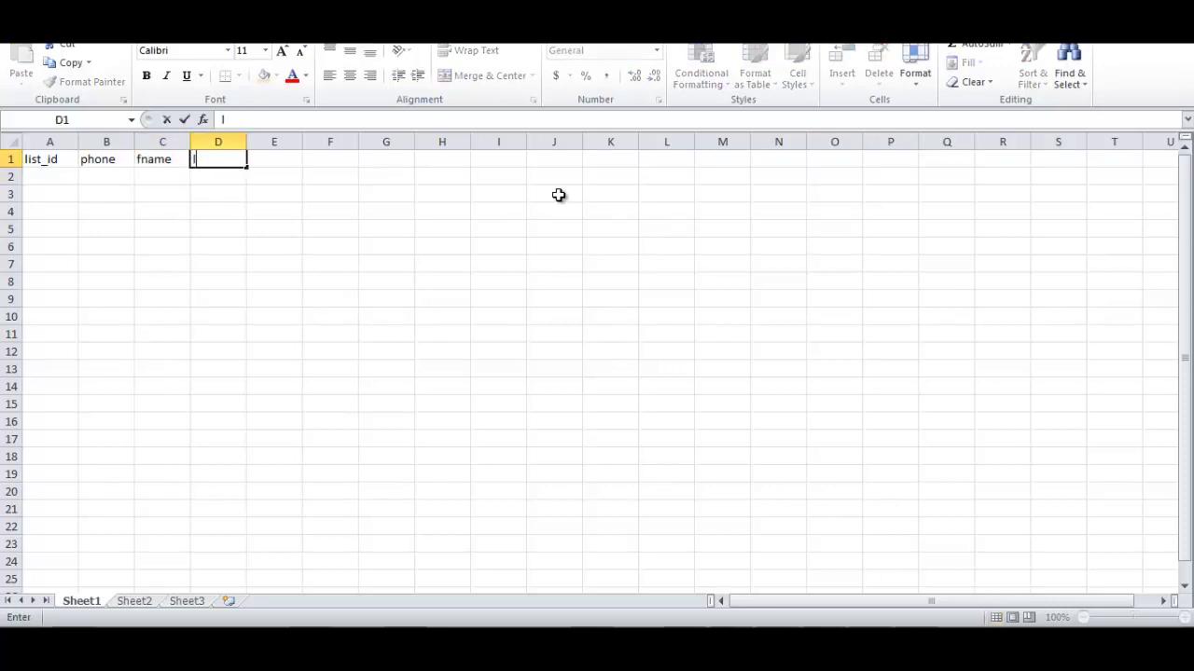
{"action": "type", "text": "name"}
{"action": "key", "text": "Tab"}
Enter headers address, city, state and zip in E1:H1.
{"action": "type", "text": "add"}
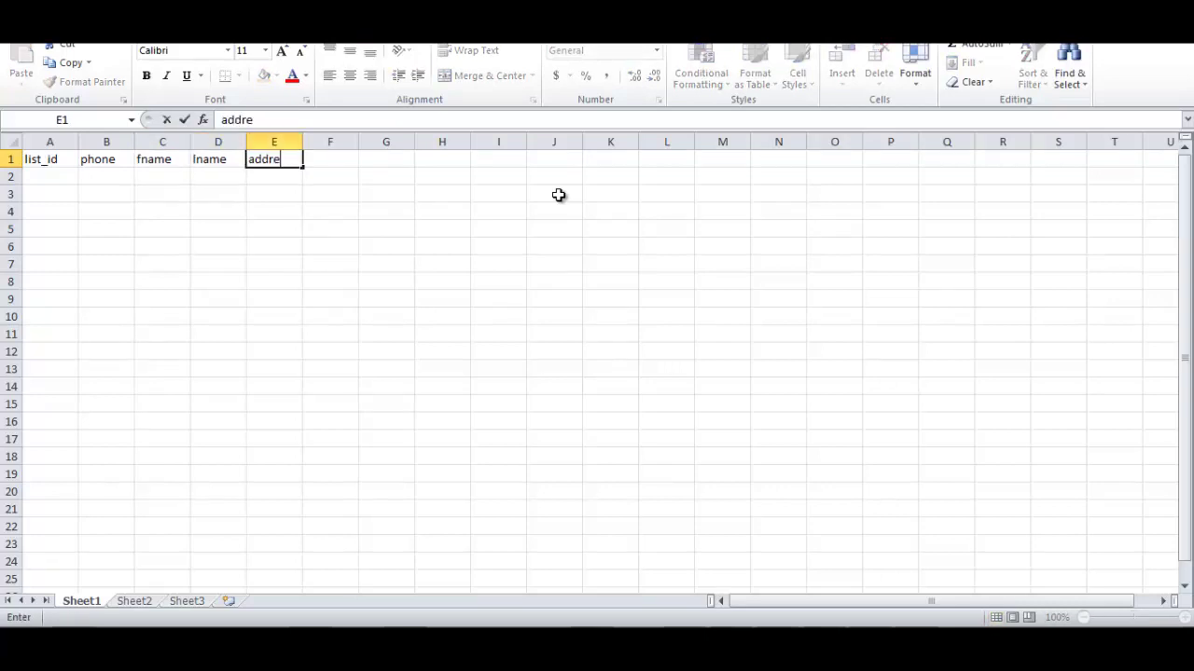
{"action": "type", "text": "ress"}
{"action": "key", "text": "Tab"}
{"action": "type", "text": "city"}
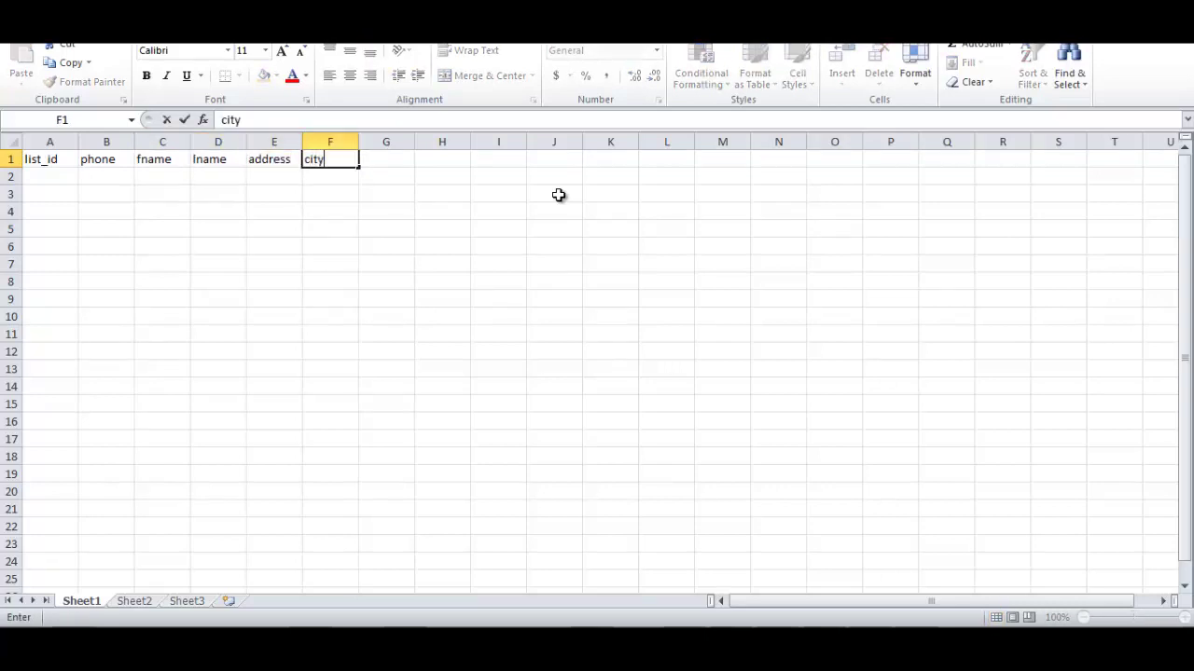
{"action": "key", "text": "Tab"}
{"action": "type", "text": "state"}
{"action": "key", "text": "Tab"}
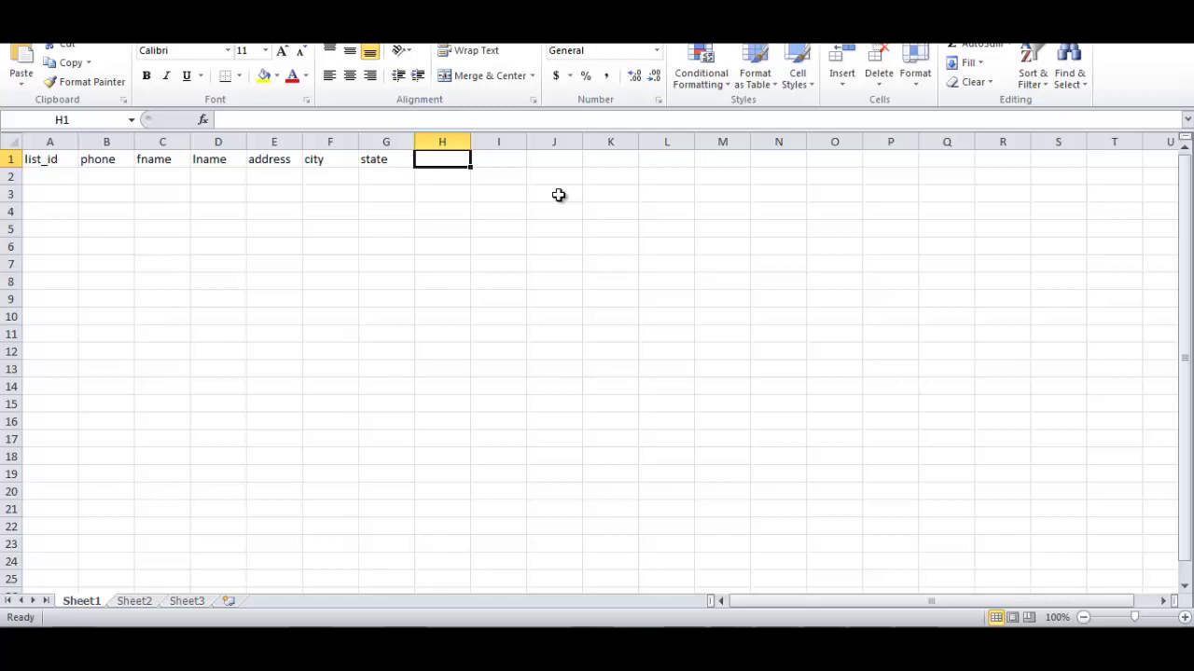
{"action": "type", "text": "zip"}
{"action": "key", "text": "Return"}
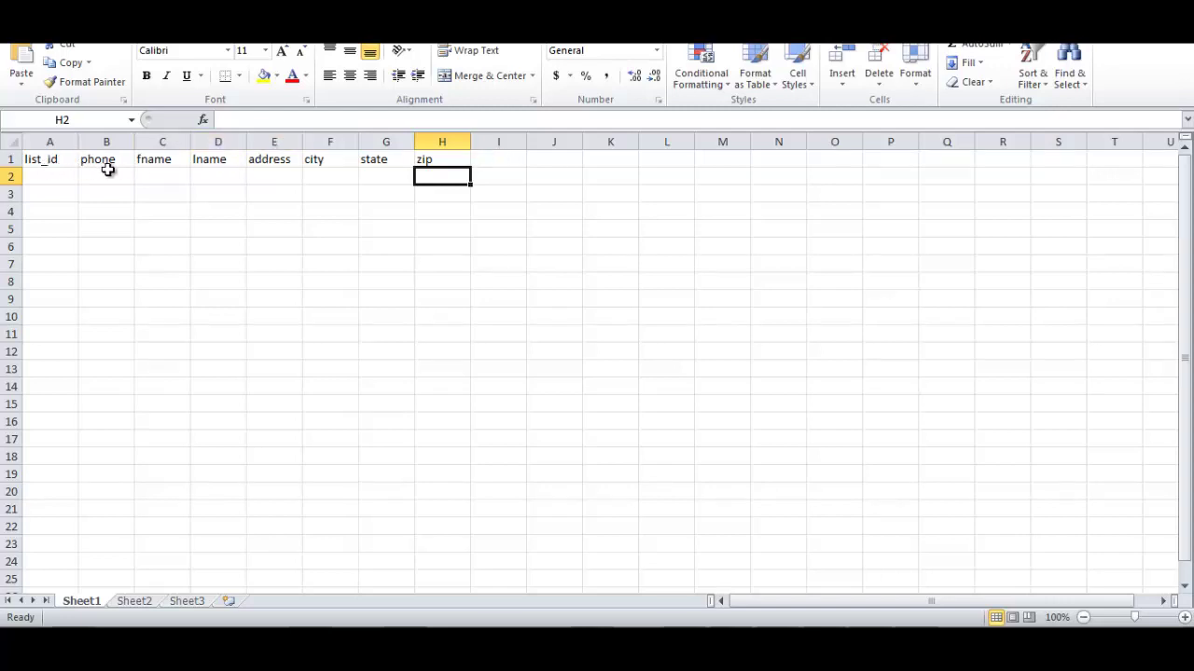
Clear the contents of columns E through J, removing the address, city, state and zip headers.
{"action": "left_click_drag", "start_coordinate": [273, 136], "coordinate": [554, 160]}
{"action": "right_click", "coordinate": [373, 224]}
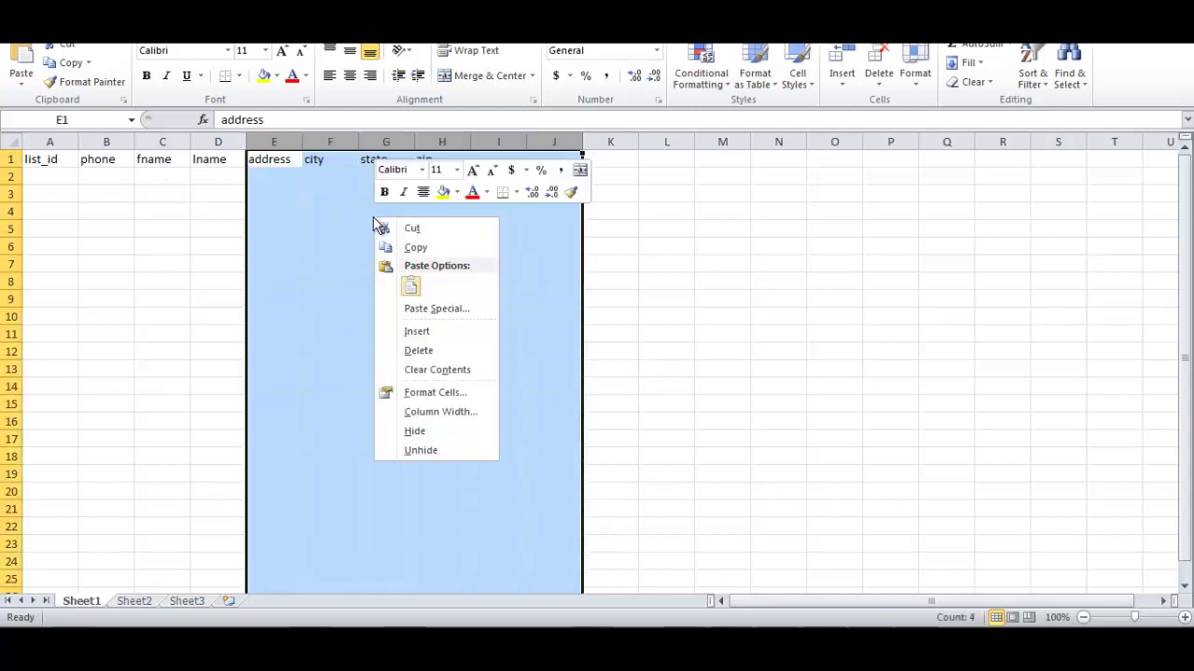
{"action": "left_click", "coordinate": [442, 350]}
{"action": "left_click", "coordinate": [274, 161]}
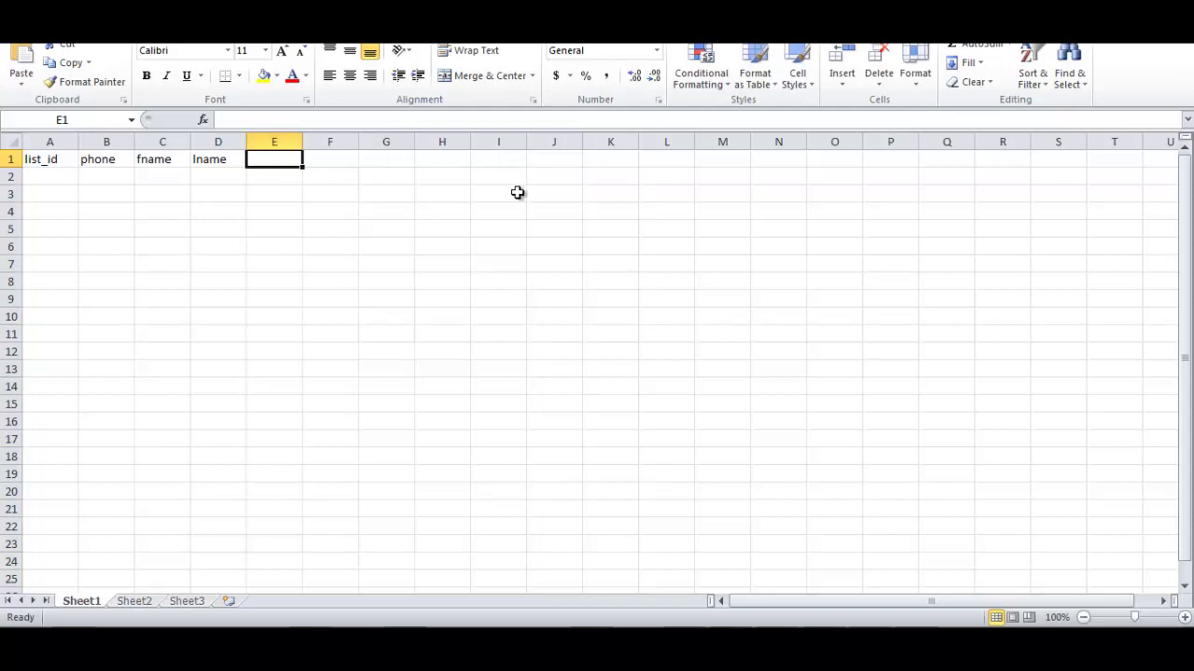
Fill row 2 with list_id 500, a phone number, and a lead's first and last name.
{"action": "left_click", "coordinate": [50, 174]}
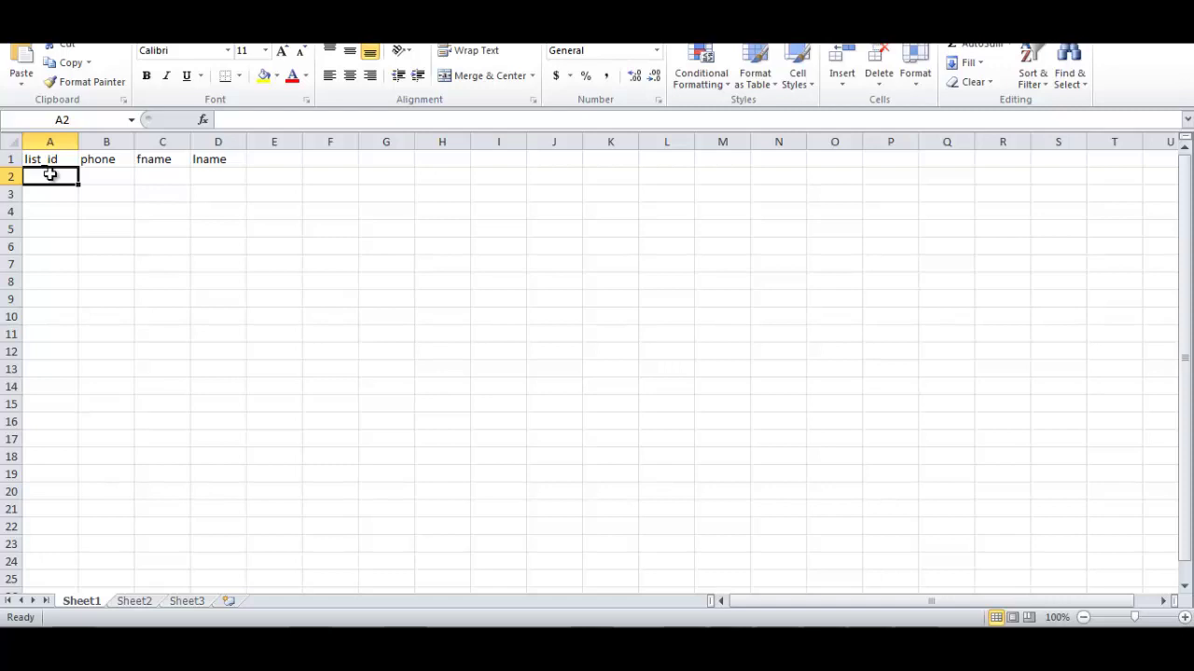
{"action": "type", "text": "500"}
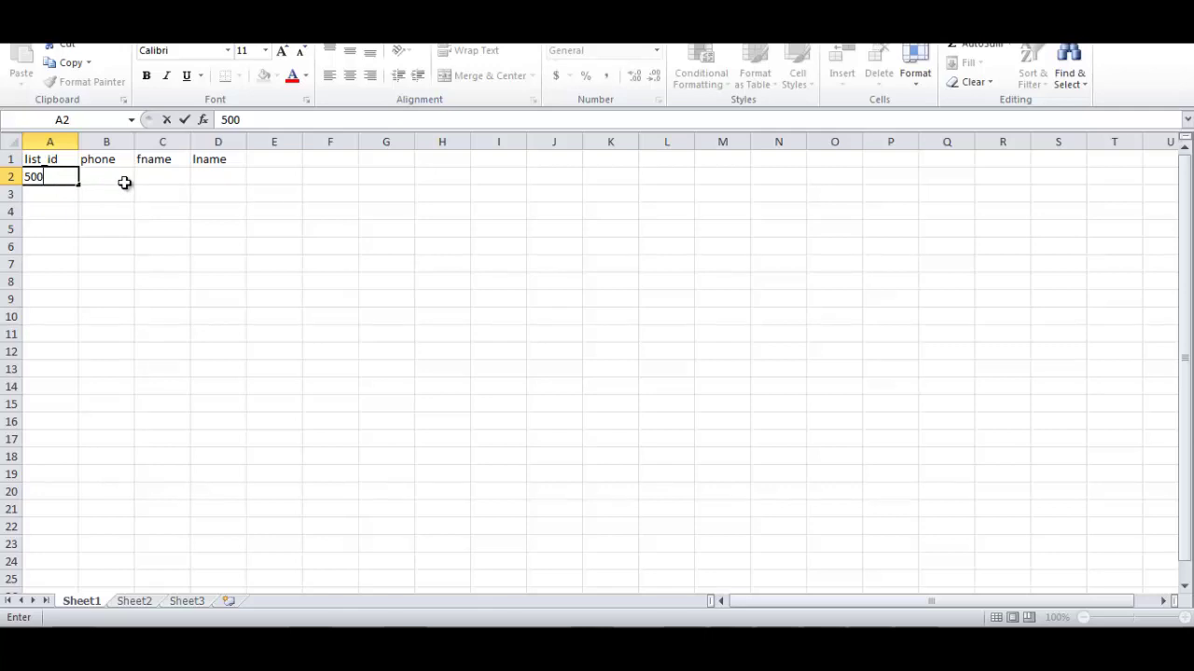
{"action": "left_click", "coordinate": [110, 174]}
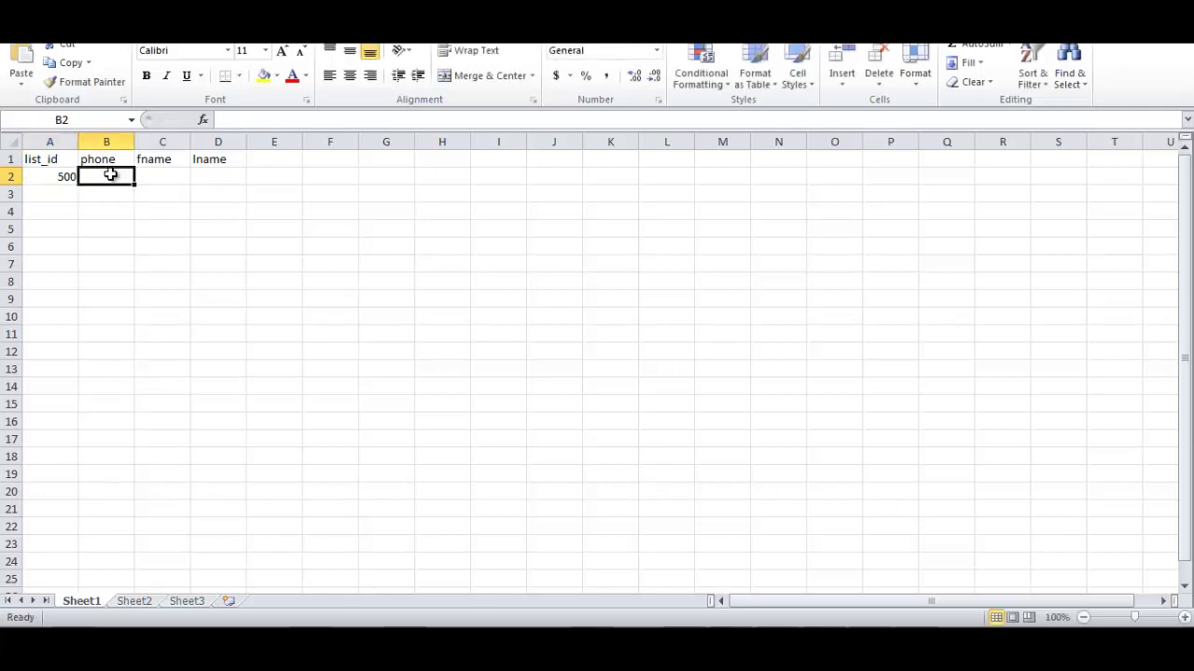
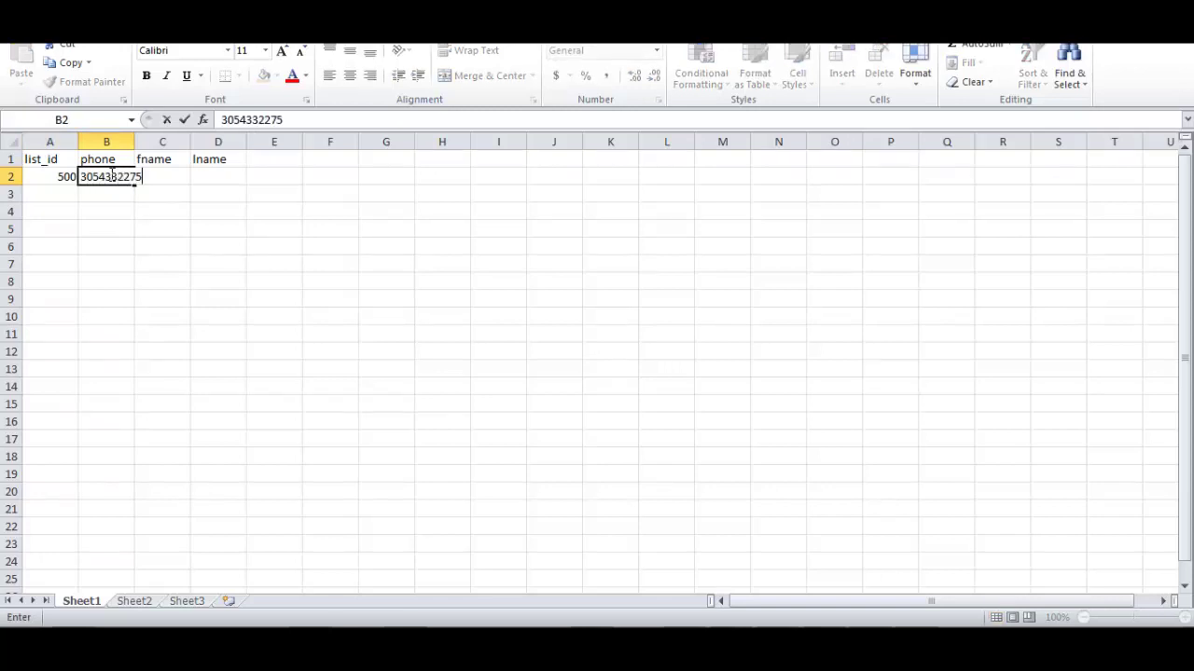
{"action": "key", "text": "Return"}
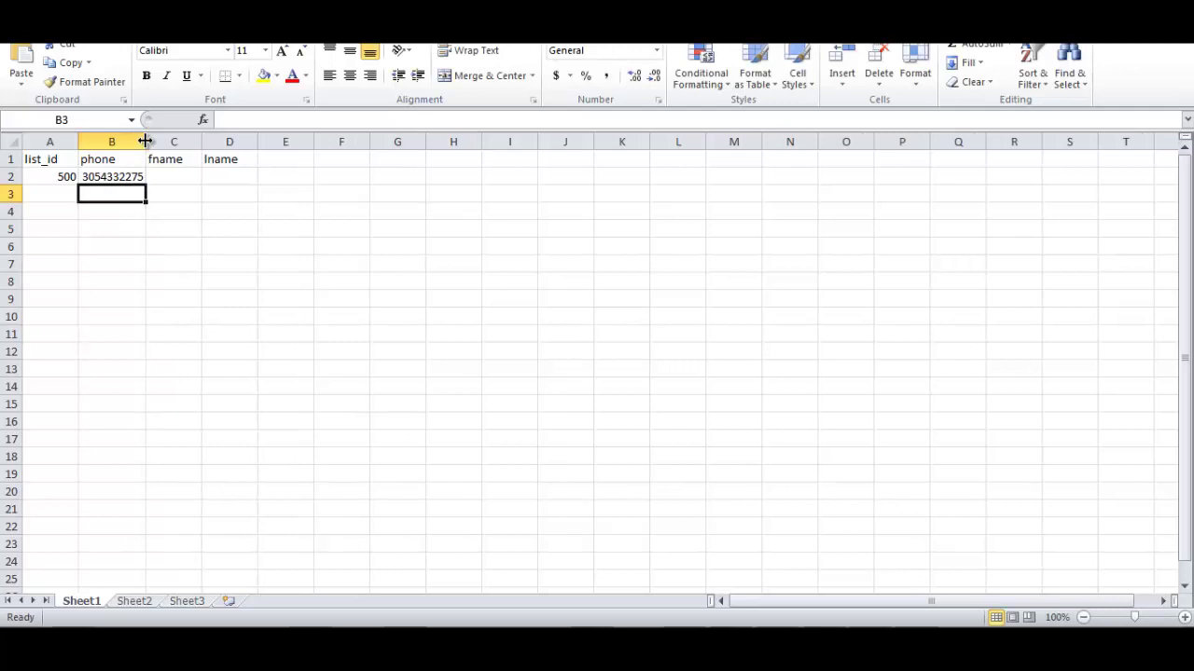
{"action": "left_click", "coordinate": [158, 173]}
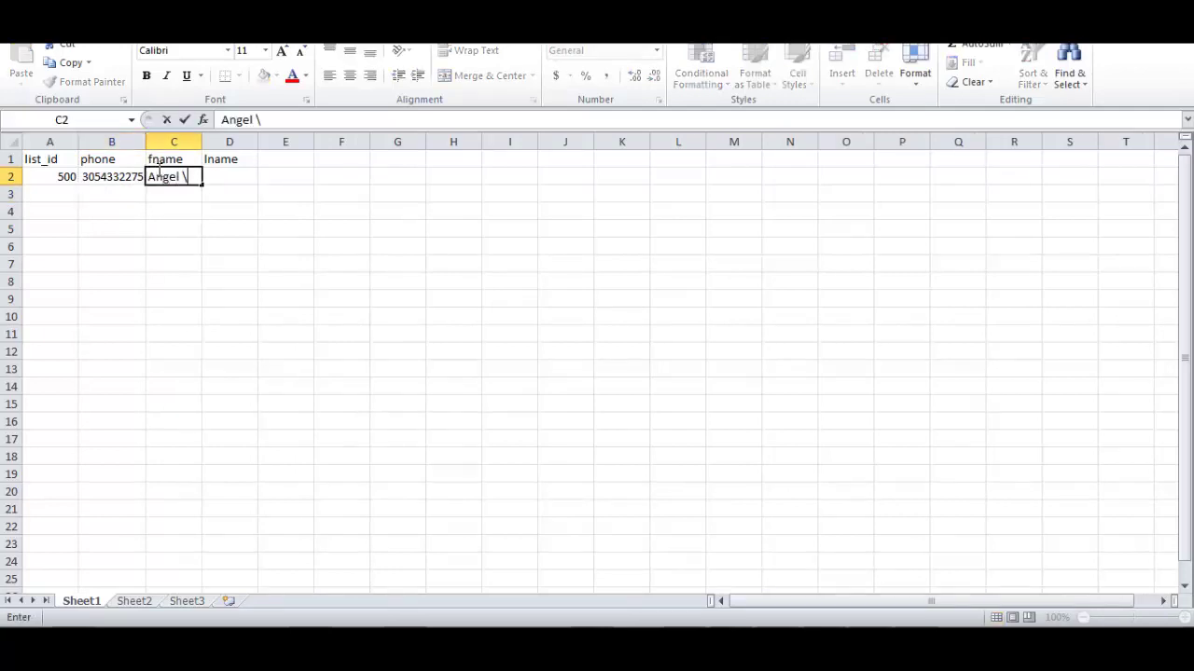
{"action": "key", "text": "Return"}
{"action": "left_click", "coordinate": [159, 172]}
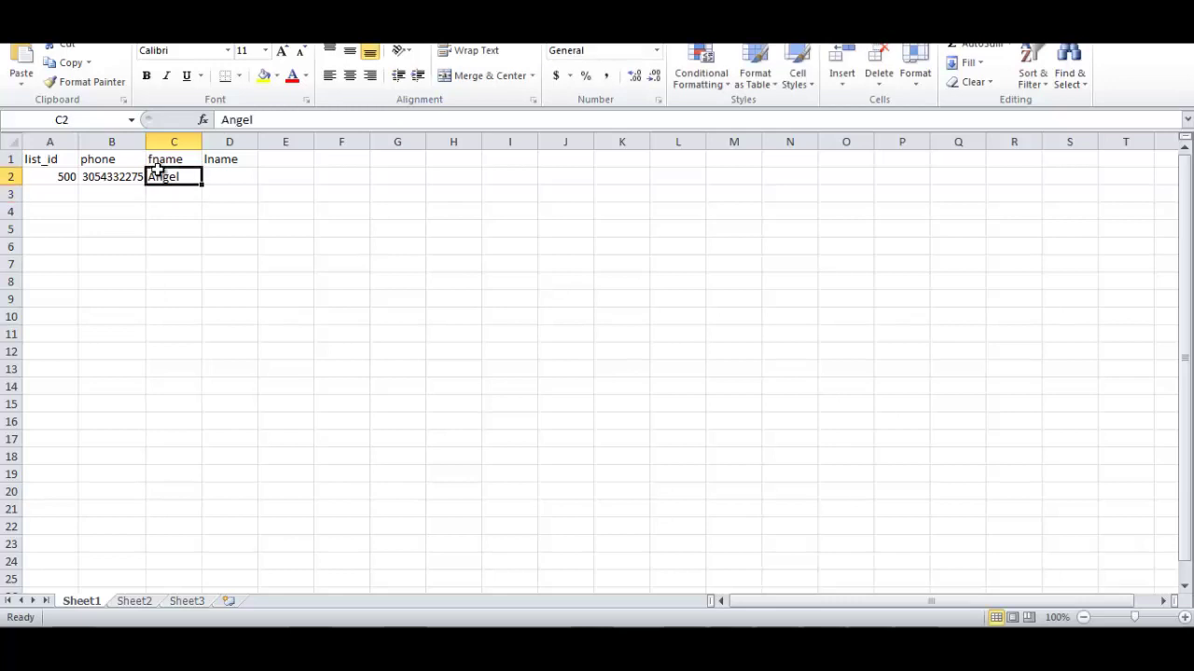
{"action": "key", "text": "Tab"}
{"action": "key", "text": "ctrl+Return"}
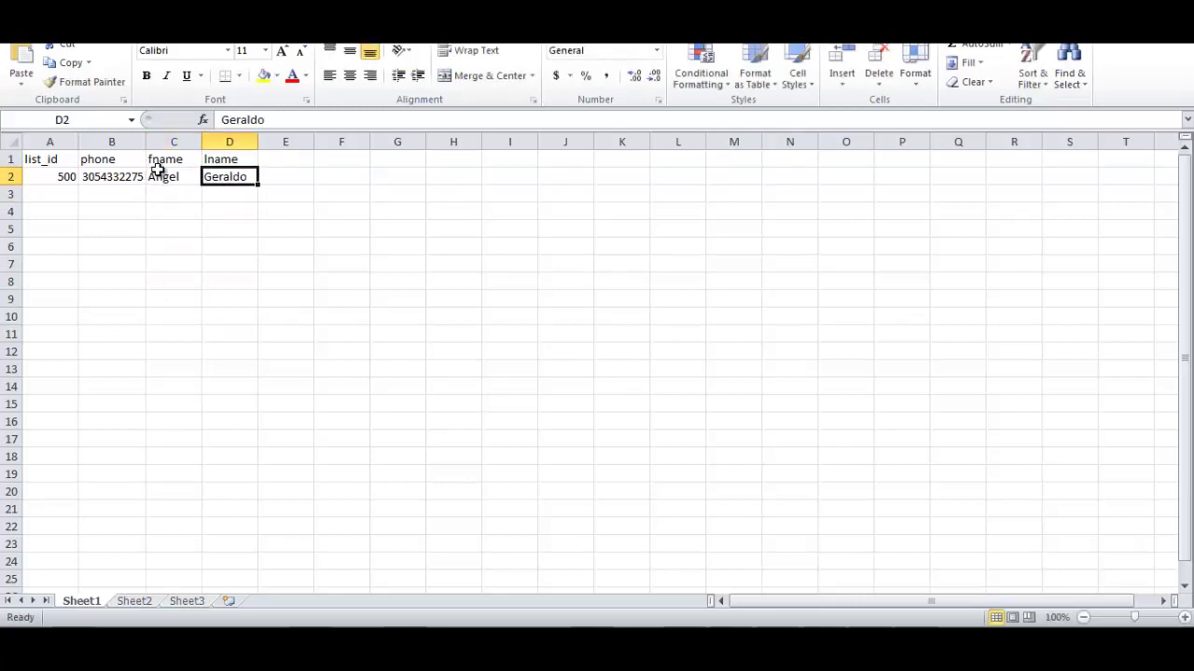
Copy row A2:D2 into rows 3 through 21 and return to cell A1.
{"action": "key", "text": "Left"}
{"action": "key", "text": "Left"}
{"action": "key", "text": "Left"}
{"action": "key", "text": "shift+Right"}
{"action": "key", "text": "shift+Right"}
{"action": "key", "text": "shift+Right"}
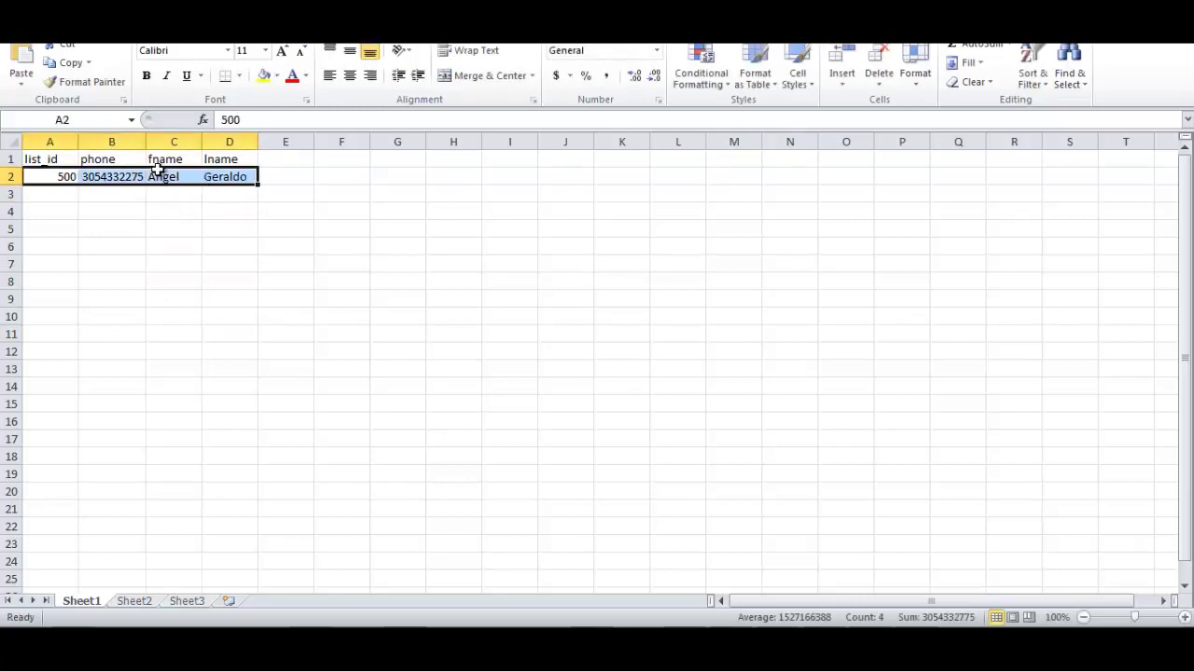
{"action": "key", "text": "ctrl+c"}
{"action": "key", "text": "Down"}
{"action": "key", "text": "shift+Down"}
{"action": "key", "text": "shift+Down"}
{"action": "key", "text": "shift+Down"}
{"action": "key", "text": "shift+Down"}
{"action": "key", "text": "shift+Down"}
{"action": "key", "text": "shift+Down"}
{"action": "key", "text": "shift+Down"}
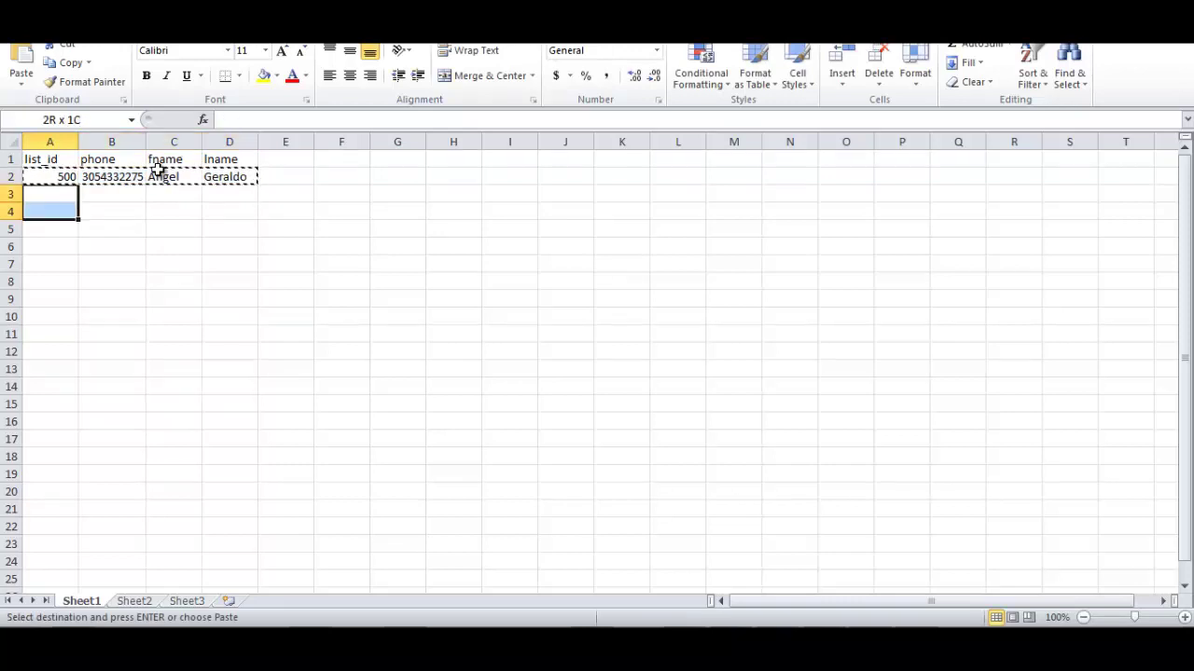
{"action": "key", "text": "shift+Down"}
{"action": "key", "text": "shift+Down"}
{"action": "key", "text": "shift+Down"}
{"action": "key", "text": "shift+Down"}
{"action": "key", "text": "shift+Down"}
{"action": "key", "text": "shift+Down"}
{"action": "key", "text": "shift+Down"}
{"action": "key", "text": "shift+Down"}
{"action": "key", "text": "shift+Down"}
{"action": "key", "text": "shift+Down"}
{"action": "key", "text": "shift+Down"}
{"action": "key", "text": "ctrl+v"}
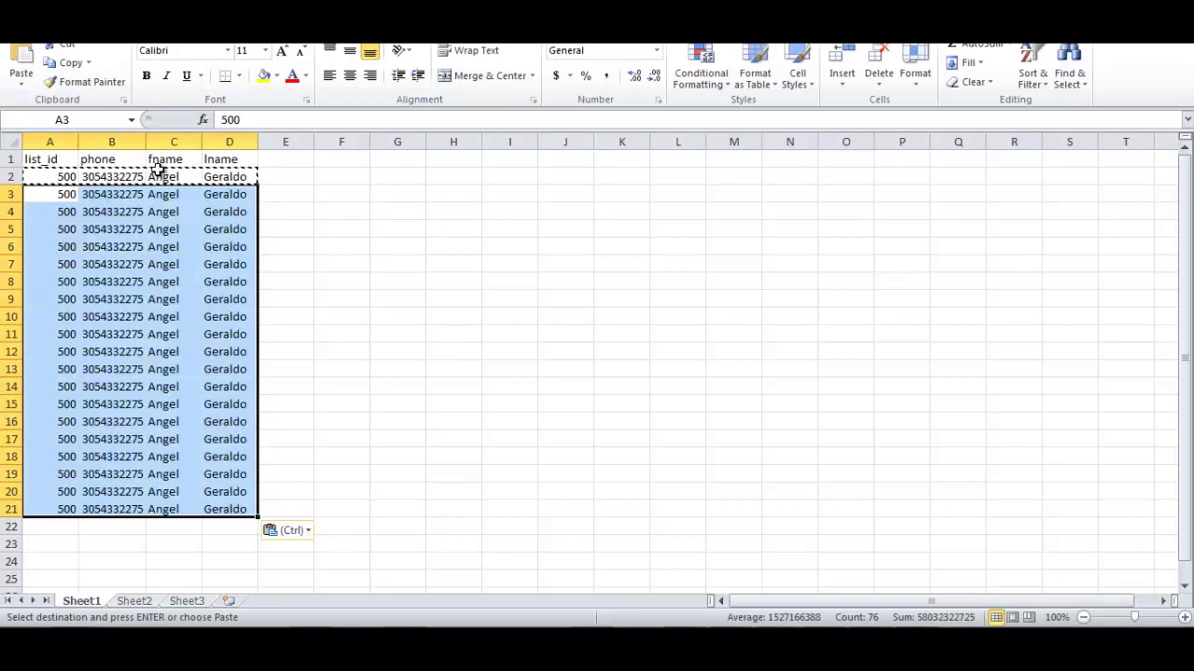
{"action": "key", "text": "Escape"}
{"action": "key", "text": "ctrl+Home"}
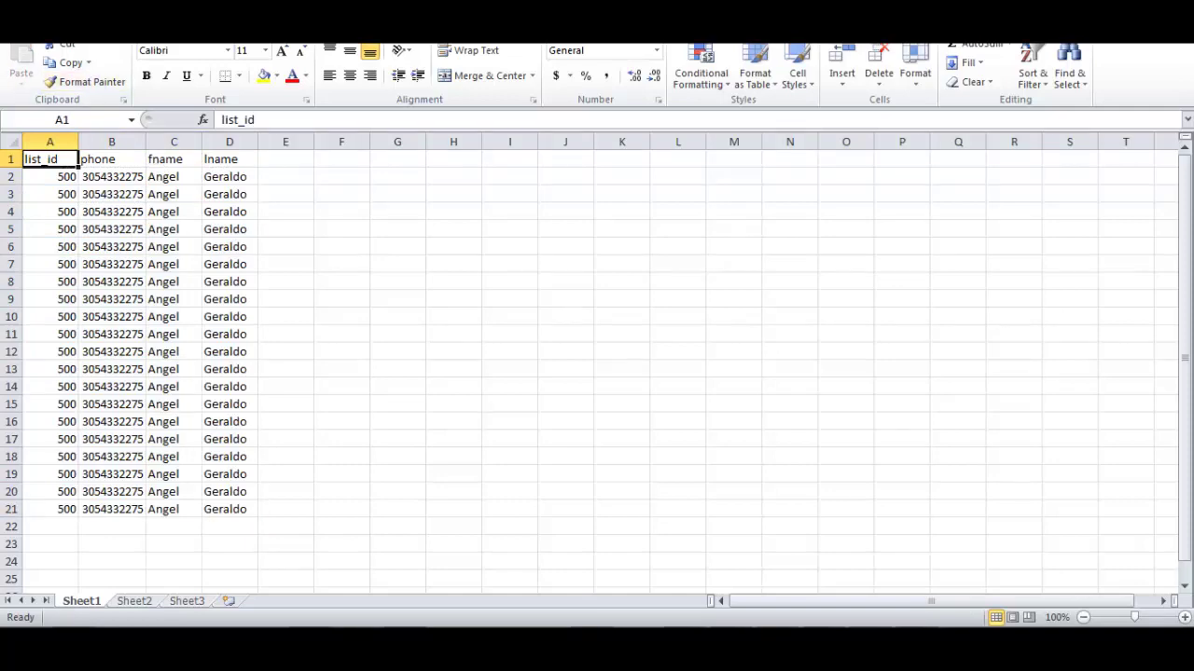
Save the workbook as 500_list in Text (Tab delimited) format, keeping only the active sheet.
{"action": "left_click", "coordinate": [26, 30]}
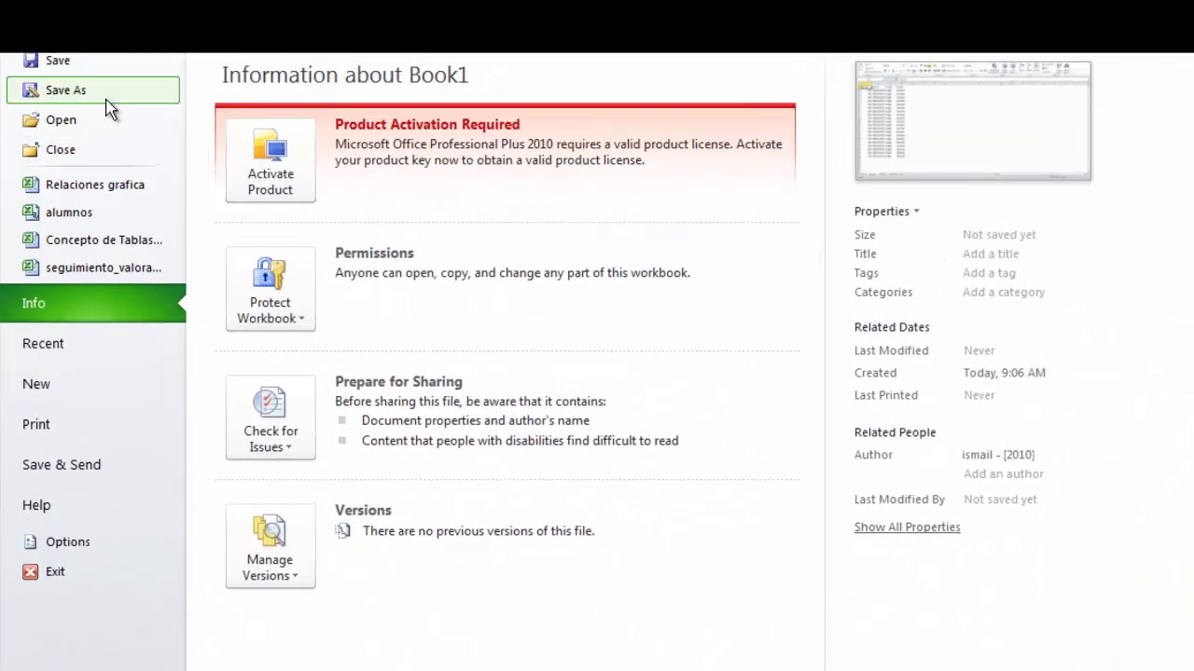
{"action": "left_click", "coordinate": [66, 89]}
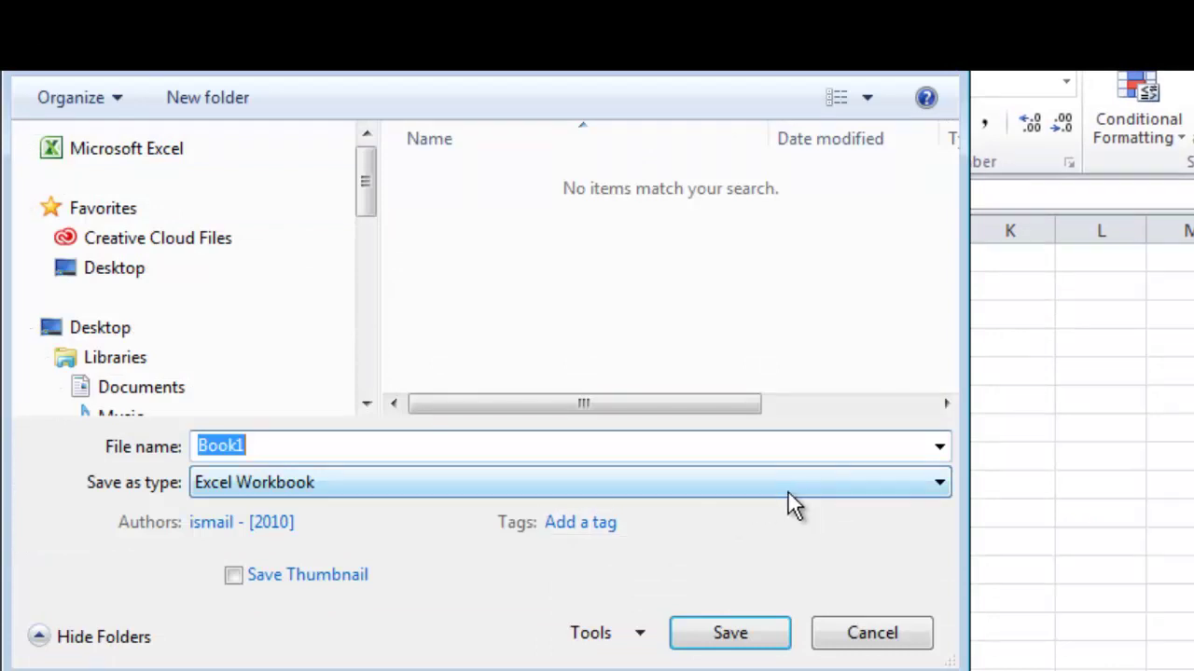
{"action": "left_click", "coordinate": [789, 492]}
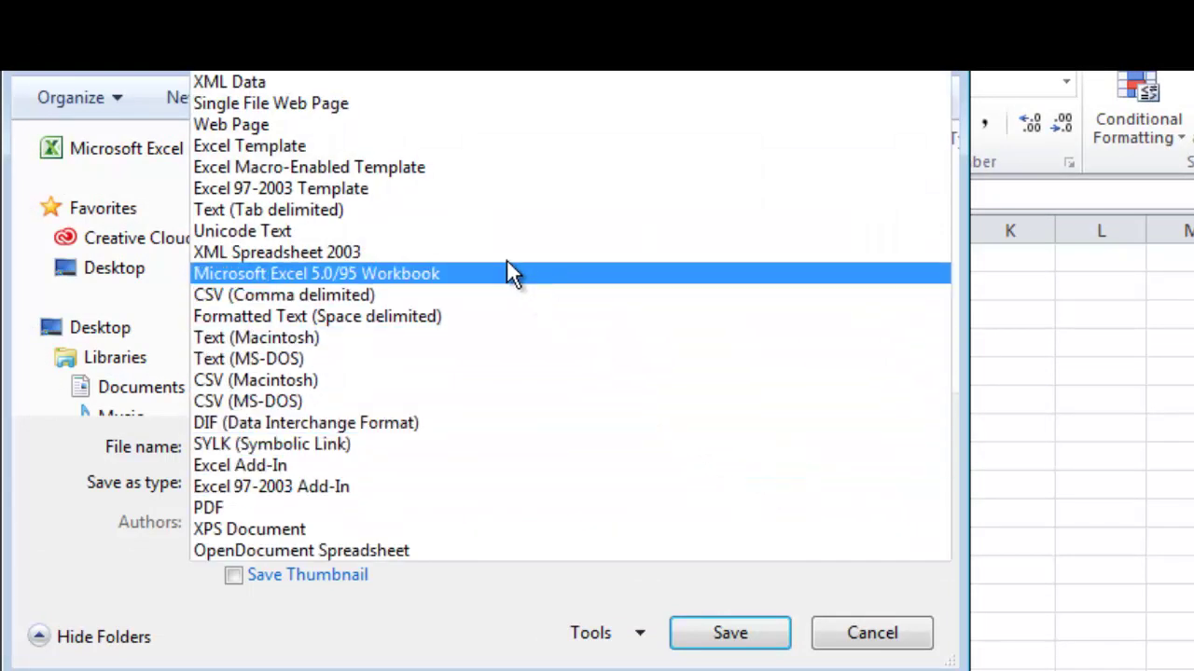
{"action": "left_click", "coordinate": [463, 201]}
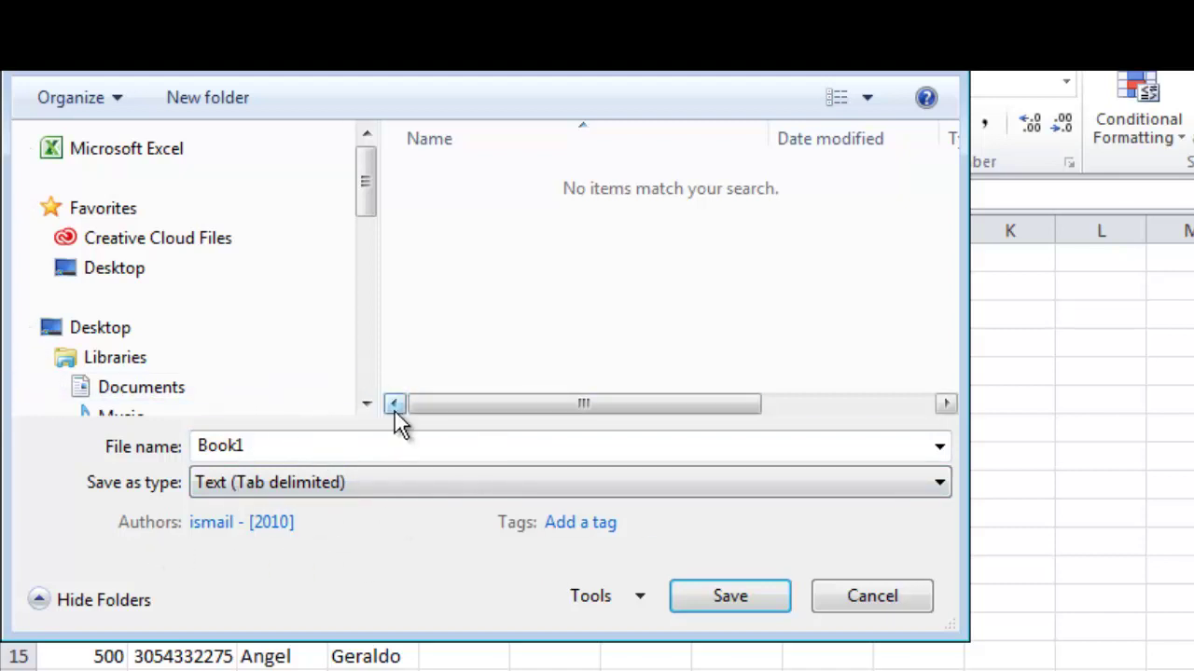
{"action": "double_click", "coordinate": [345, 452]}
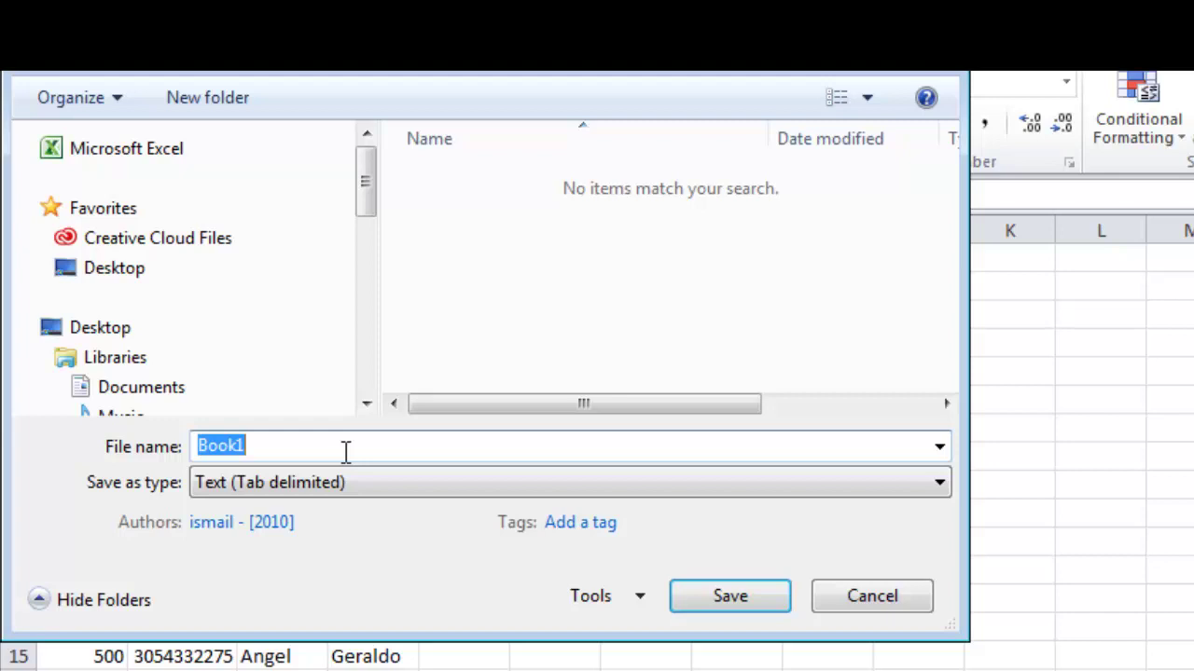
{"action": "type", "text": "50"}
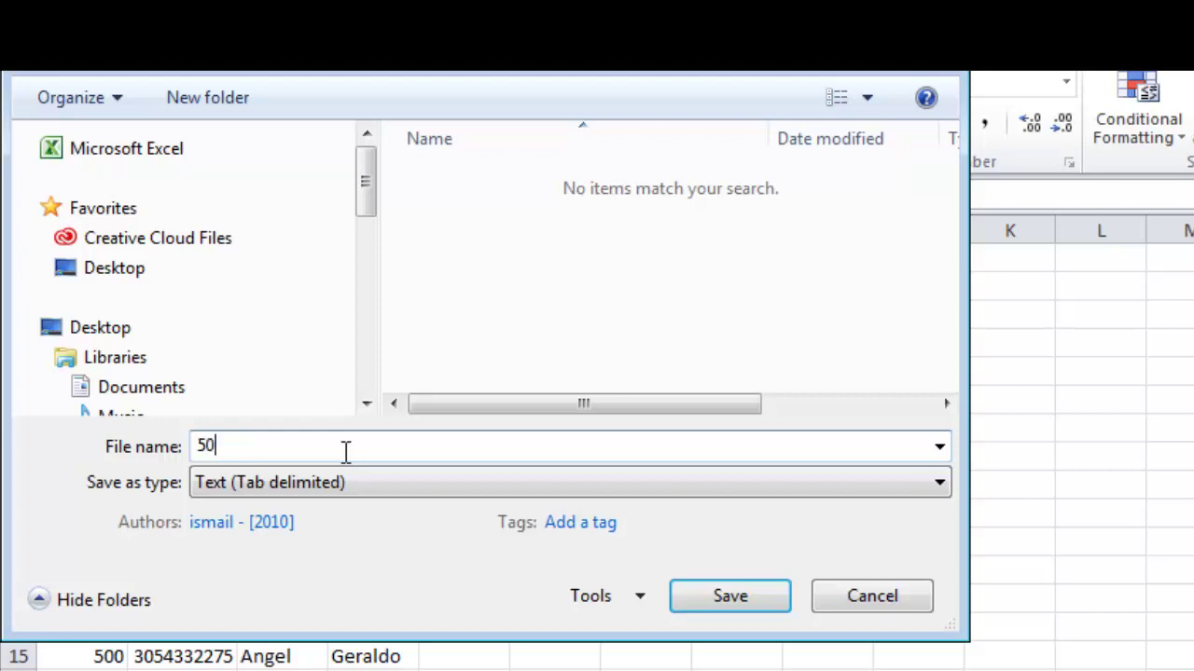
{"action": "type", "text": "0_list"}
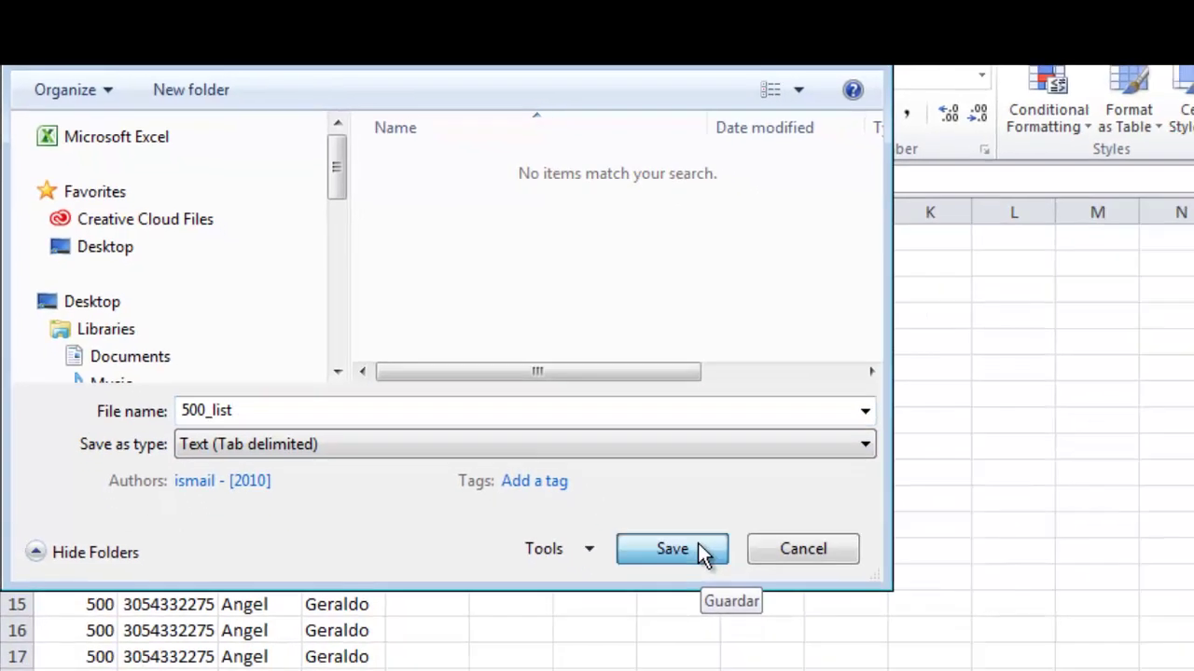
{"action": "left_click", "coordinate": [746, 604]}
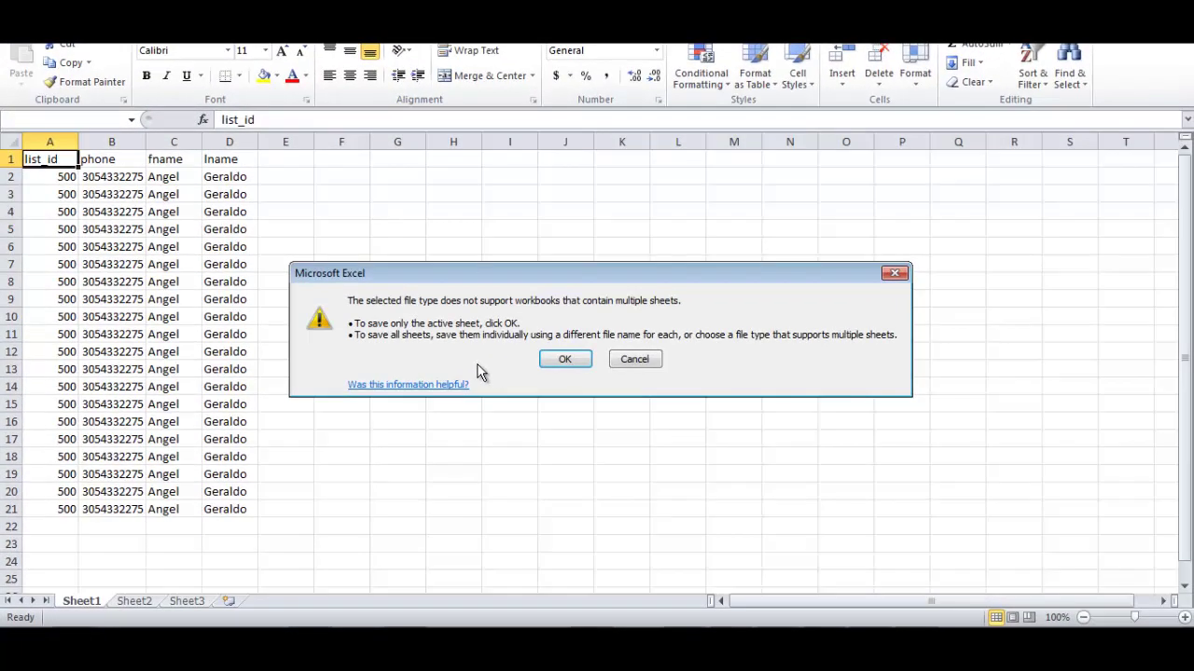
{"action": "left_click", "coordinate": [558, 364]}
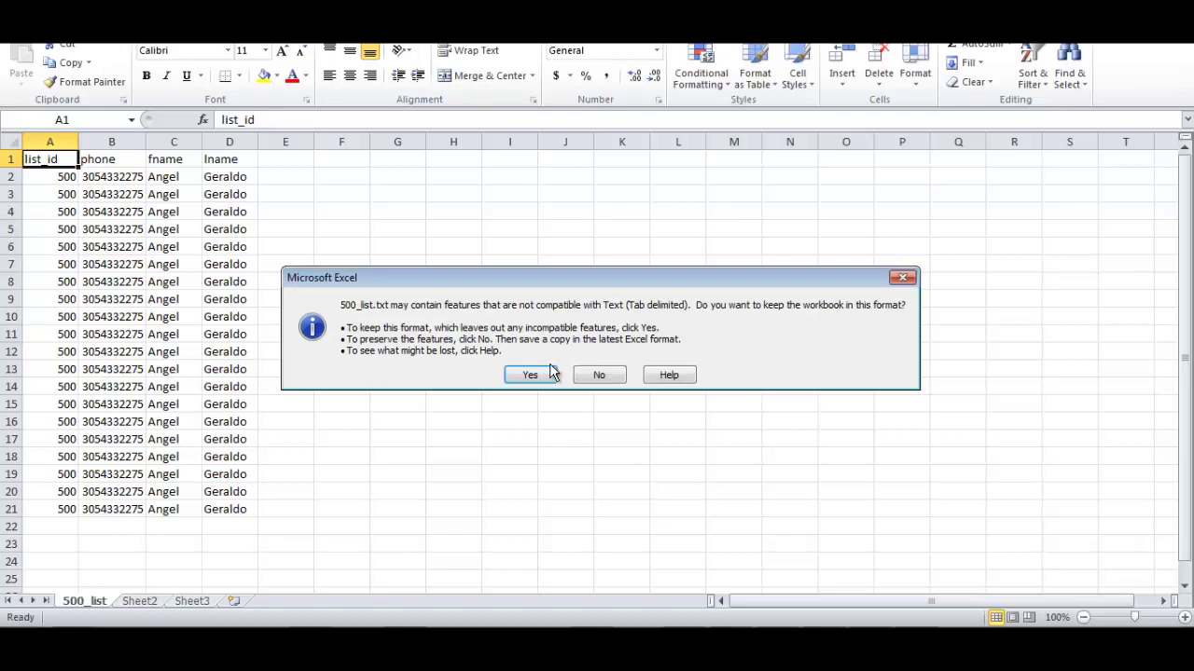
{"action": "left_click", "coordinate": [550, 372]}
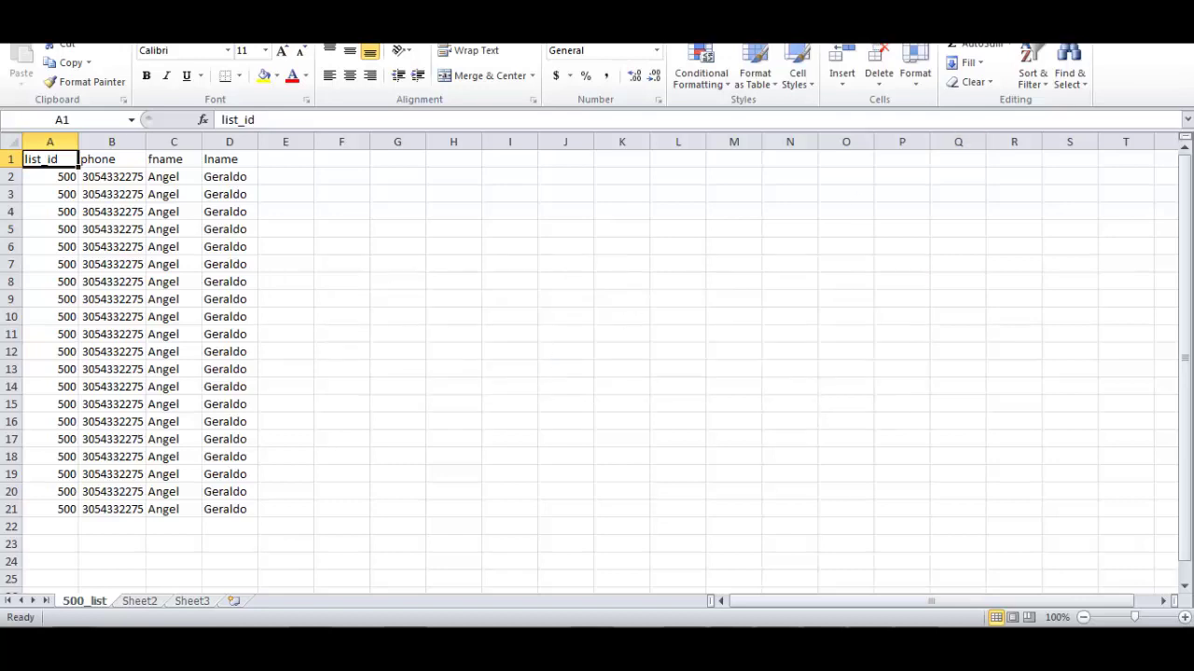
In VICIdial's Load New Leads page, choose the 500_list file and select the Custom layout.
{"action": "key", "text": "alt+Tab"}
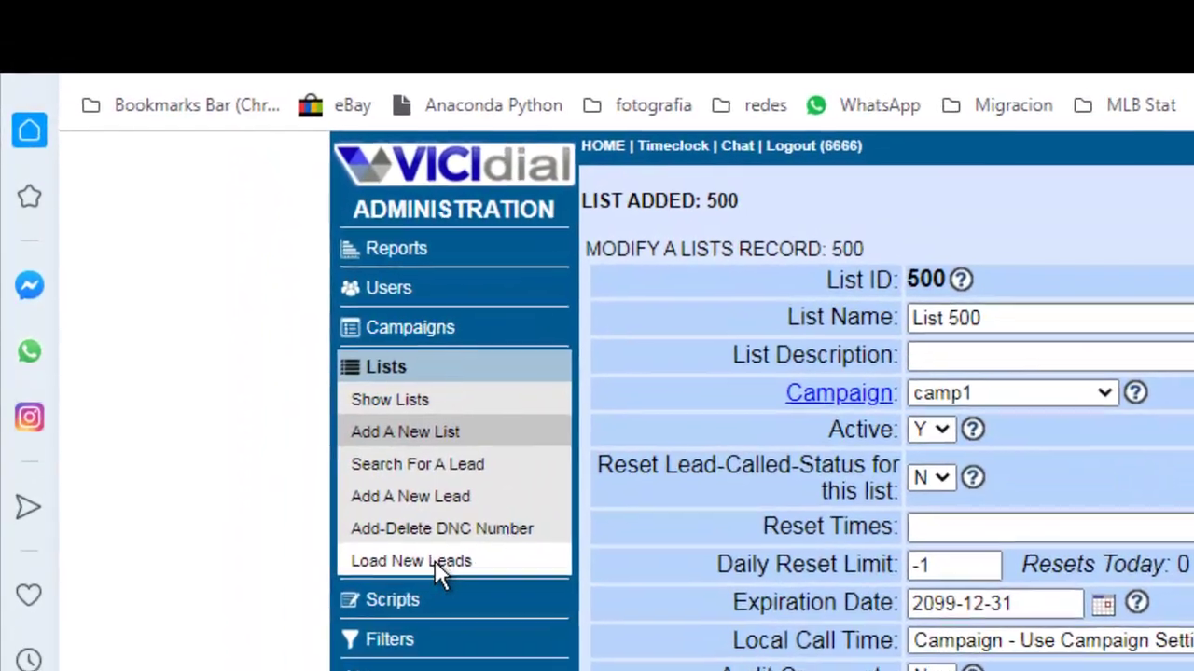
{"action": "left_click", "coordinate": [440, 571]}
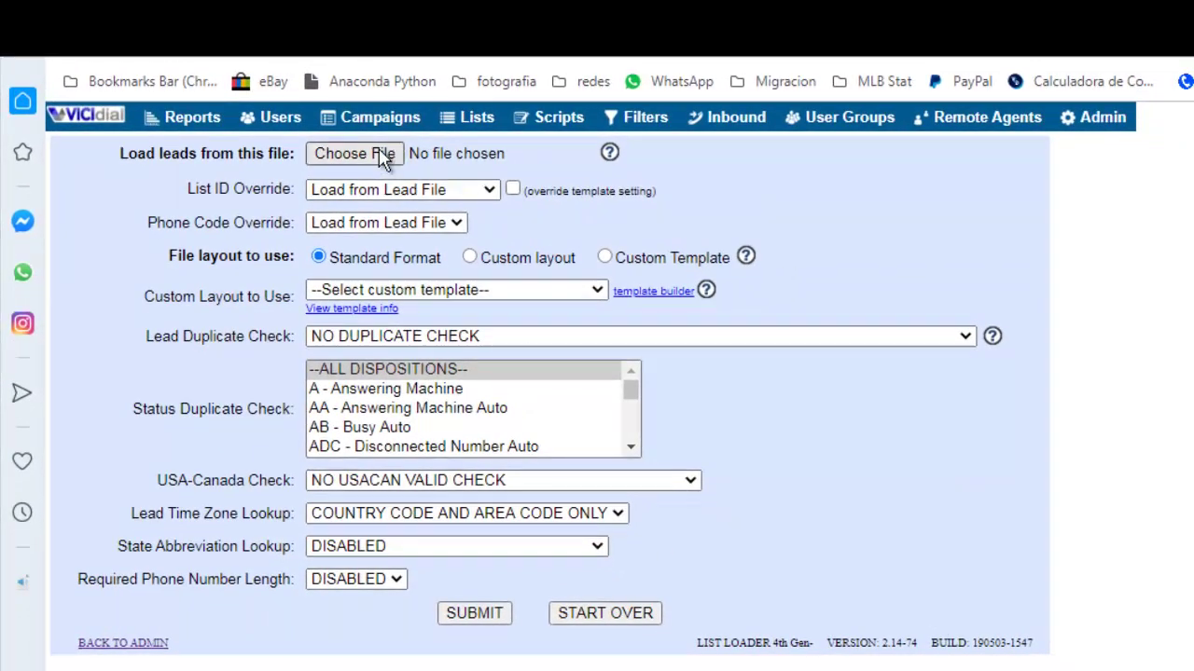
{"action": "left_click", "coordinate": [382, 154]}
{"action": "left_click", "coordinate": [453, 142]}
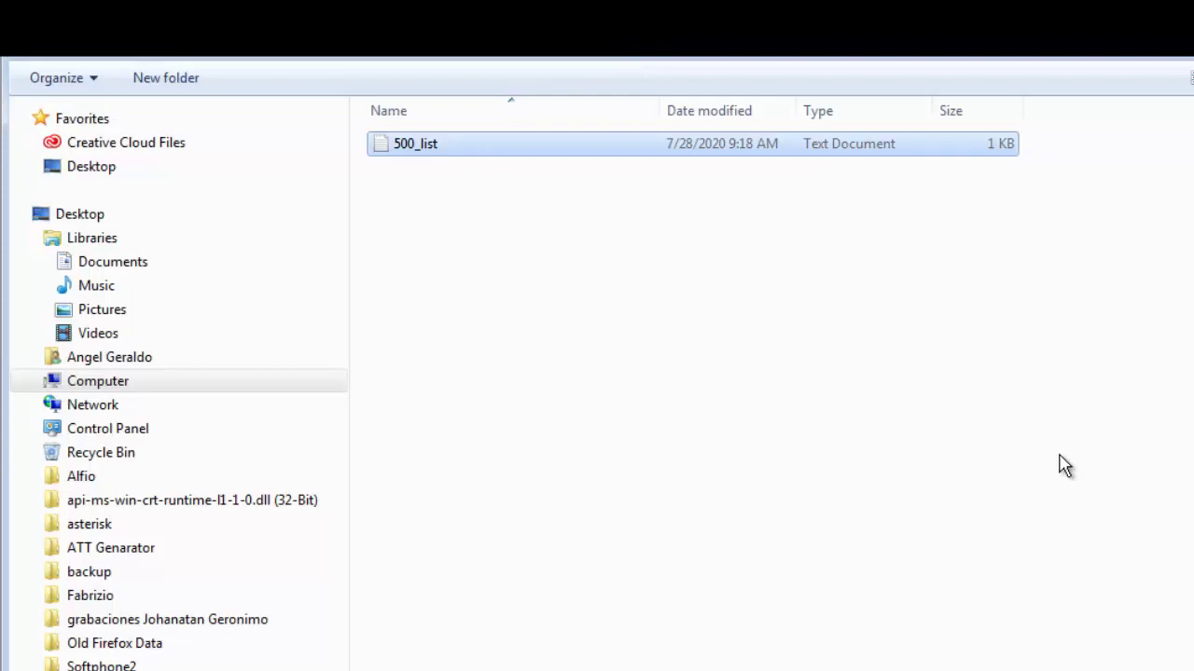
{"action": "key", "text": "Return"}
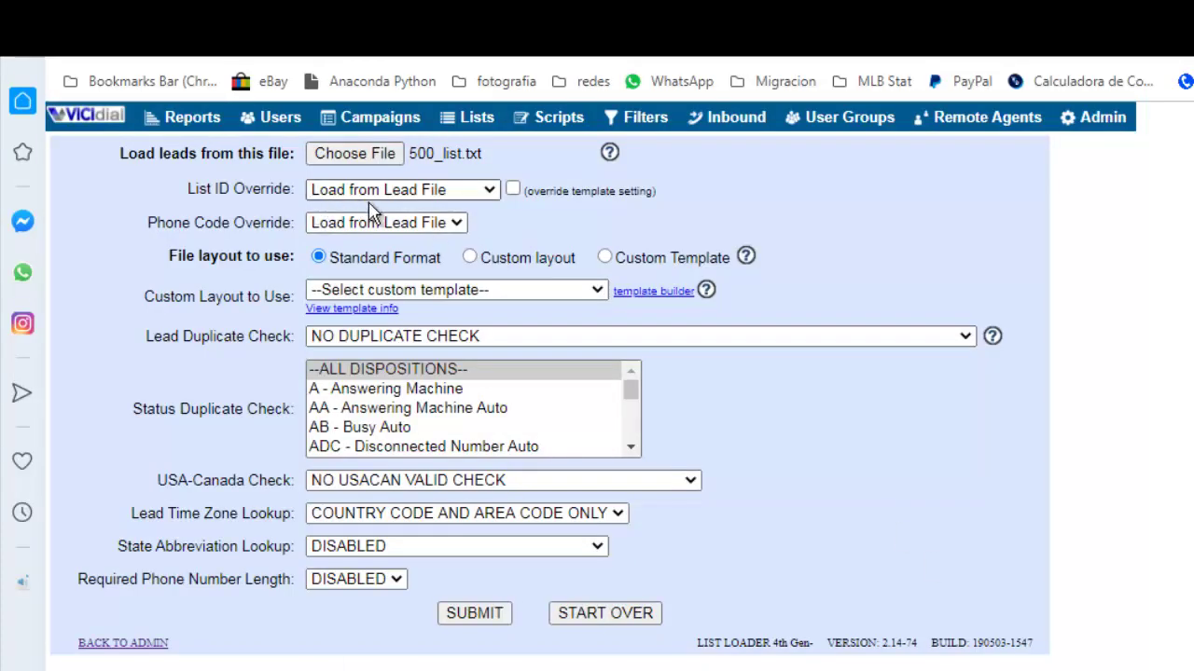
{"action": "left_click", "coordinate": [471, 259]}
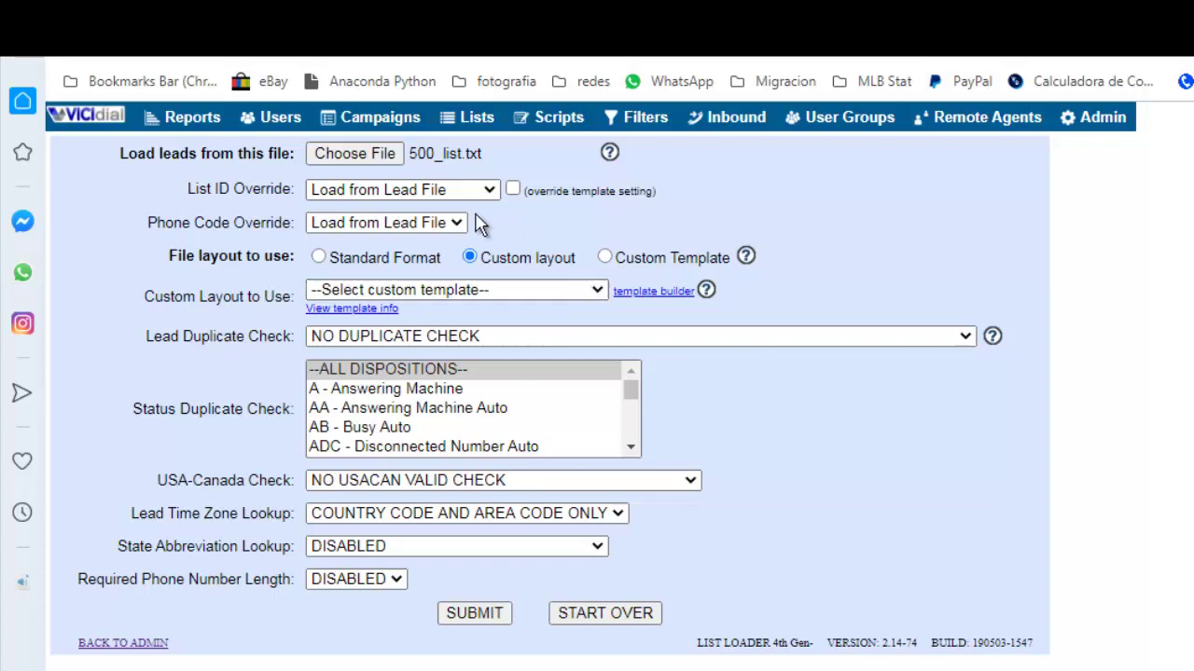
Map LIST ID, PHONE NUMBER, FIRST NAME and LAST NAME to list_id, phone, fname and lname, then process the file.
{"action": "left_click", "coordinate": [506, 613]}
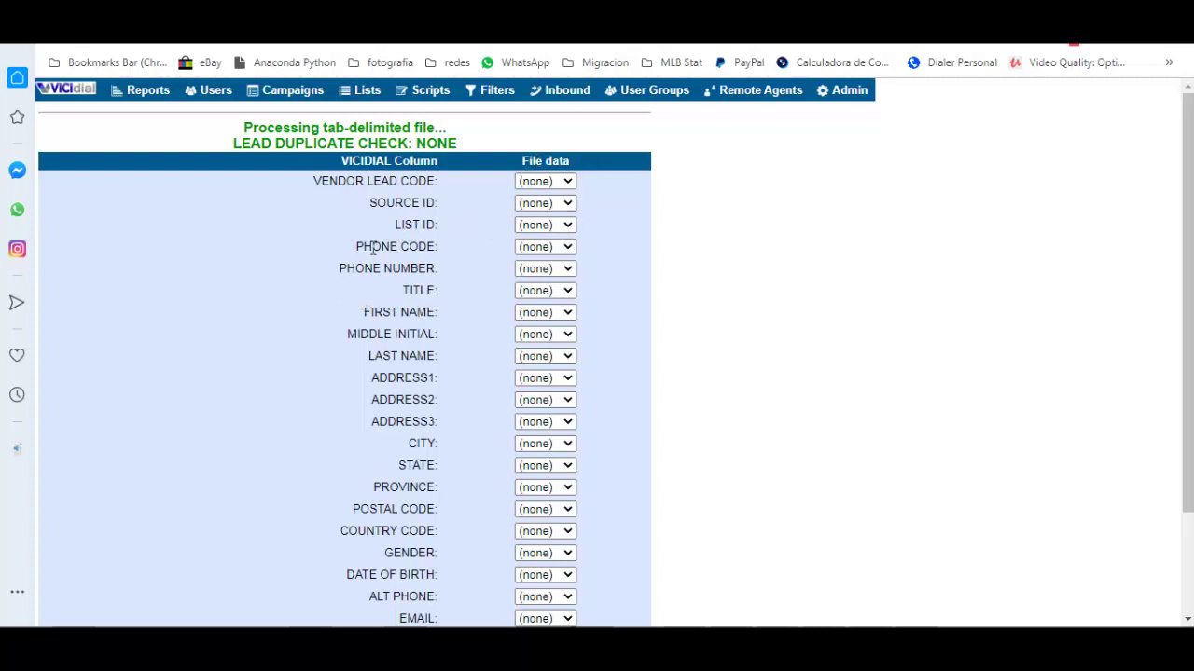
{"action": "left_click", "coordinate": [531, 226]}
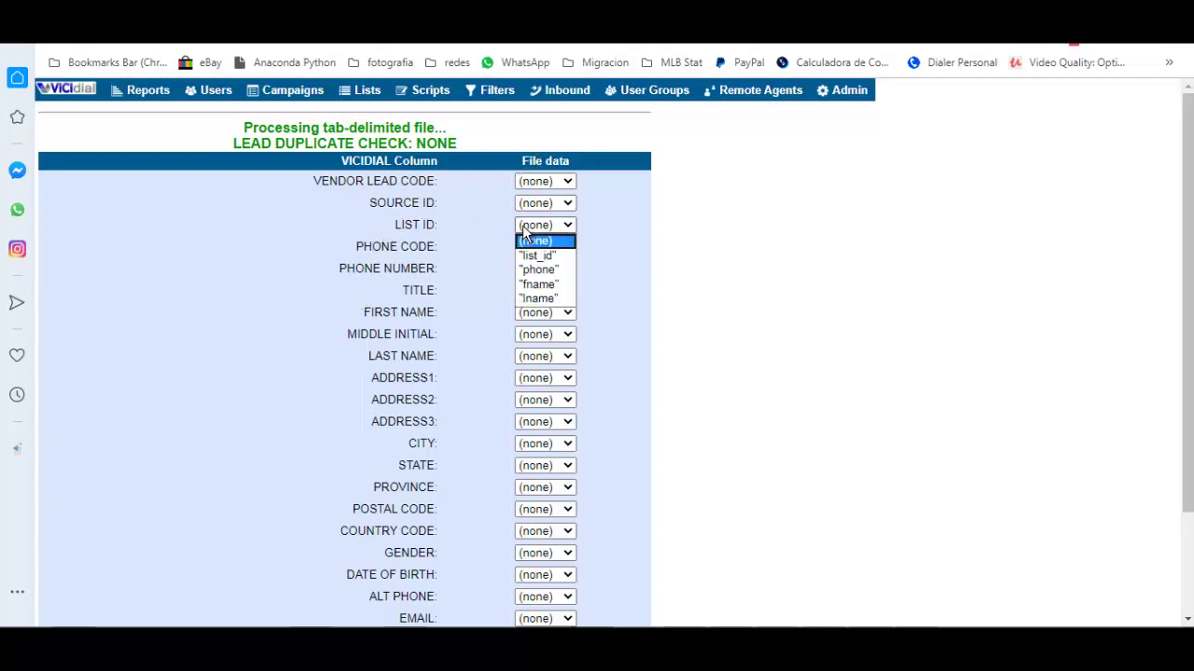
{"action": "left_click", "coordinate": [536, 257]}
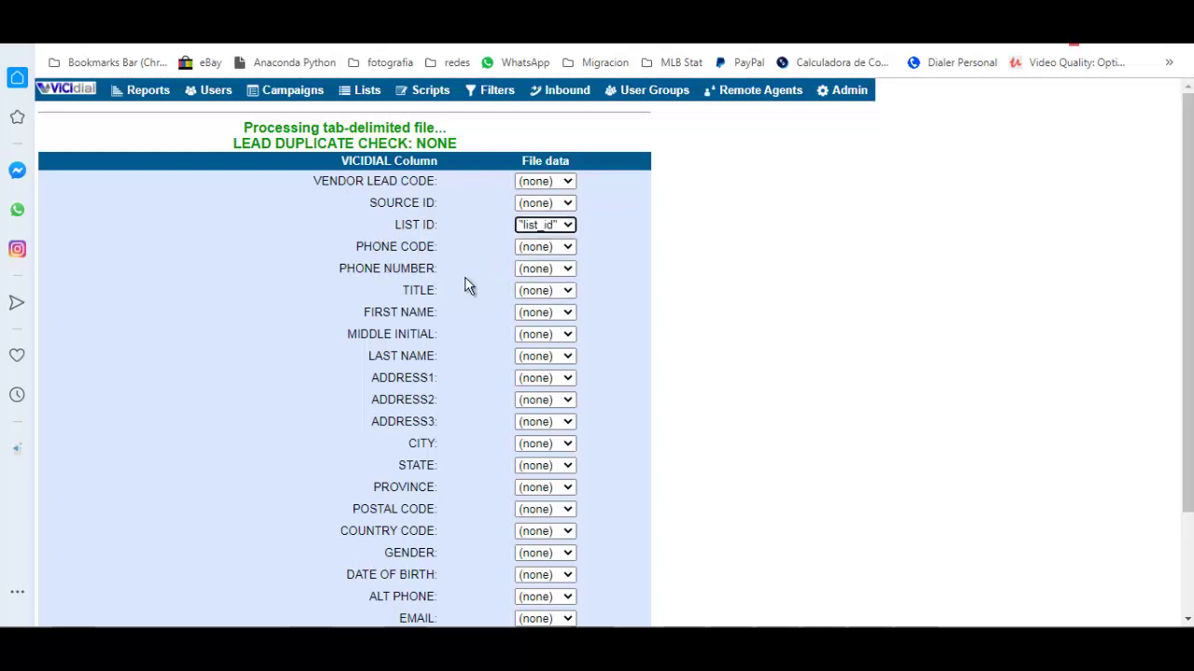
{"action": "left_click", "coordinate": [562, 271]}
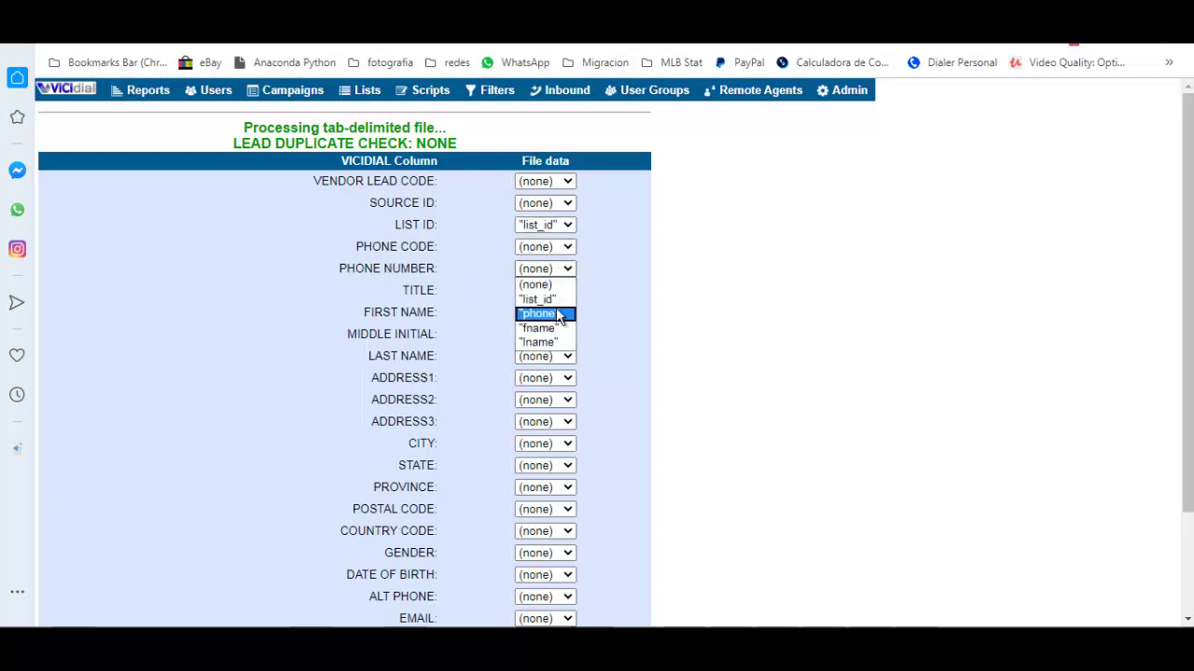
{"action": "left_click", "coordinate": [539, 313]}
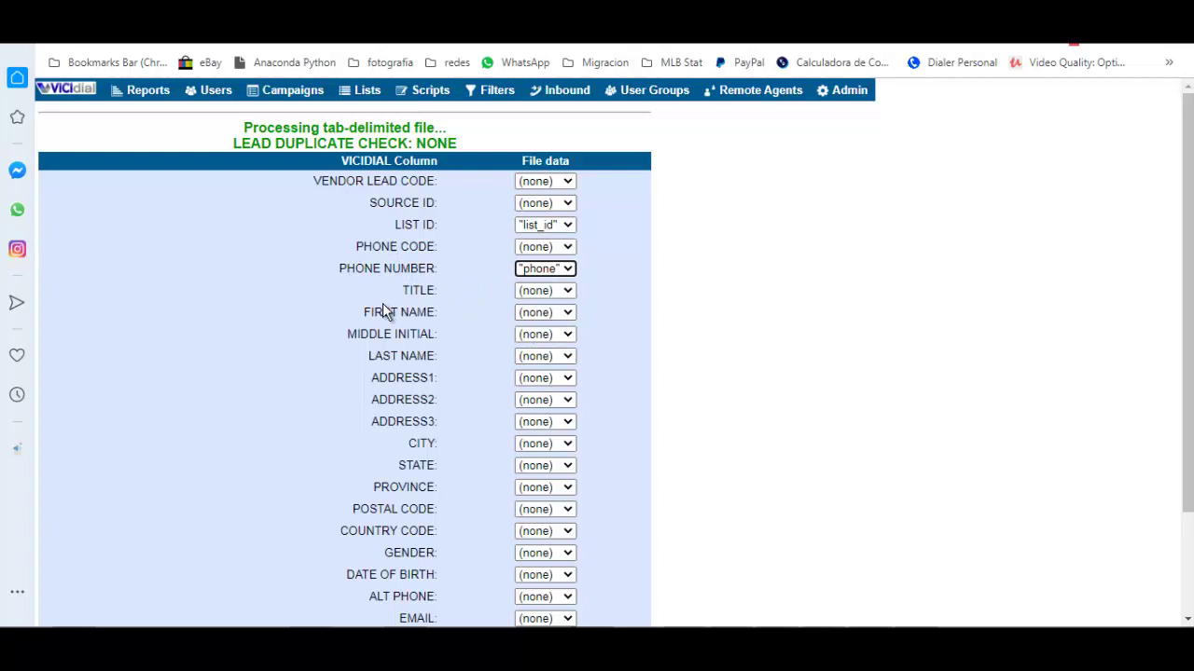
{"action": "left_click", "coordinate": [530, 312]}
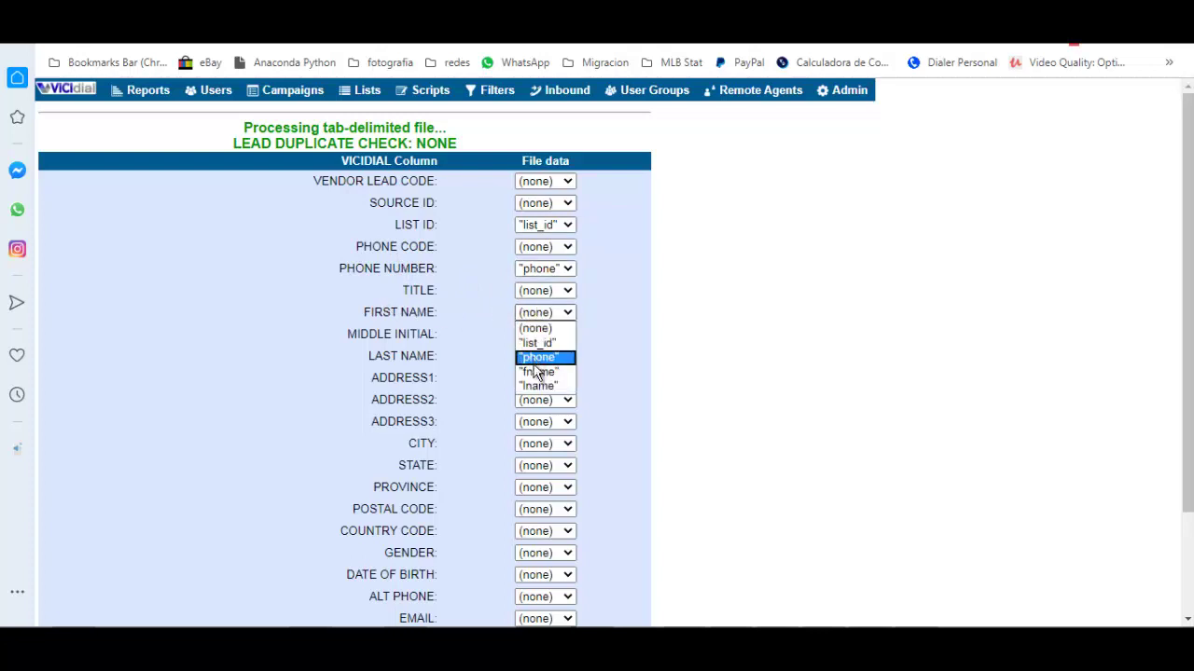
{"action": "left_click", "coordinate": [536, 371]}
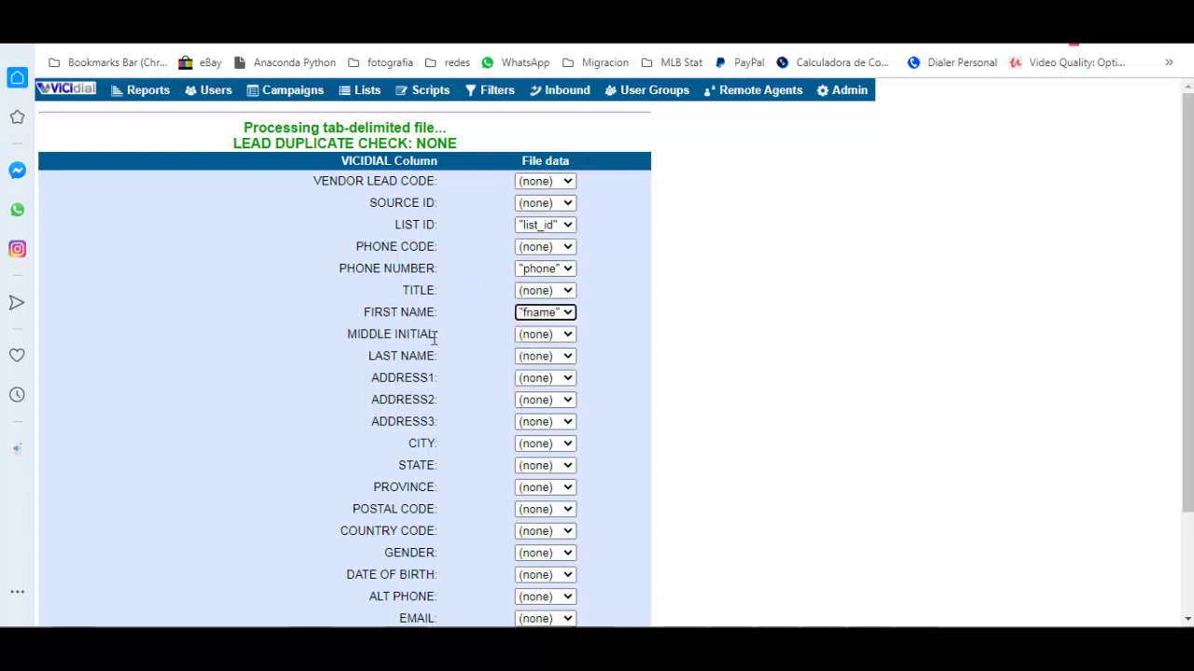
{"action": "left_click", "coordinate": [531, 357]}
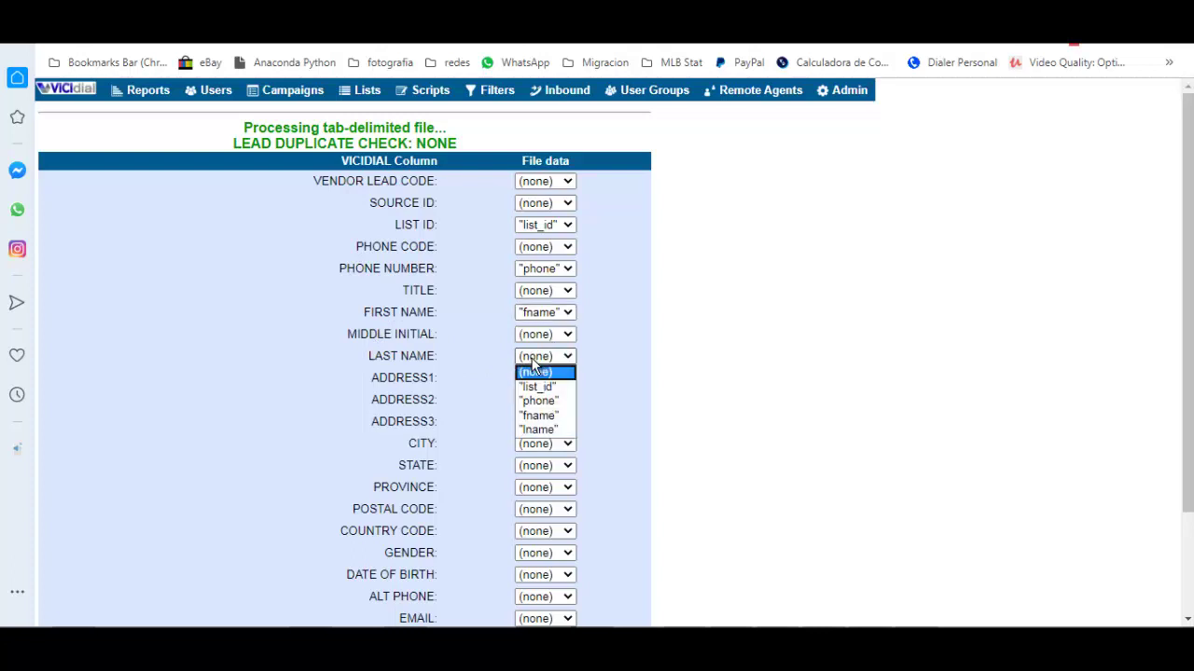
{"action": "left_click", "coordinate": [535, 431]}
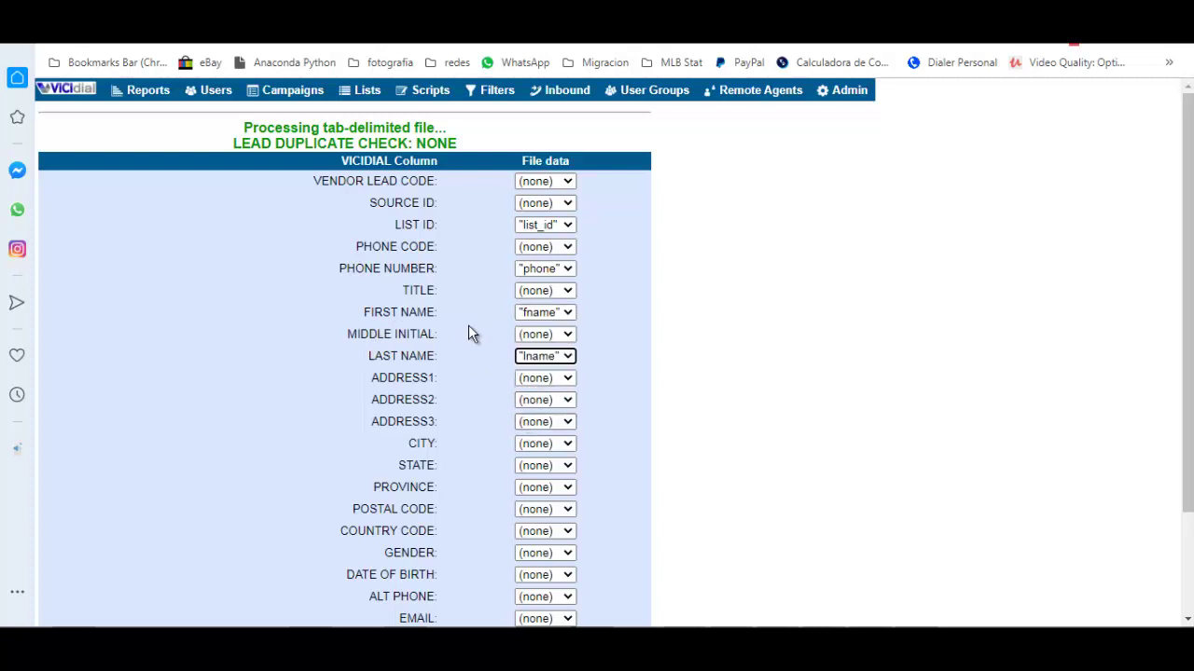
{"action": "scroll", "coordinate": [465, 328], "scroll_direction": "down", "scroll_amount": 3}
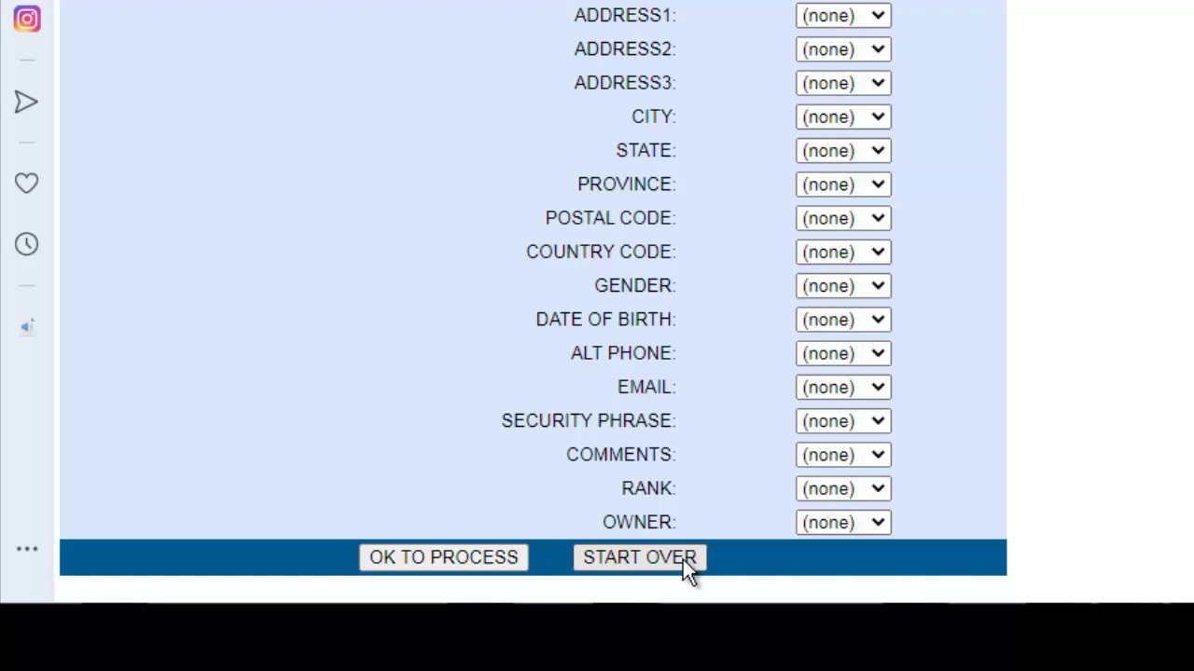
{"action": "left_click", "coordinate": [481, 559]}
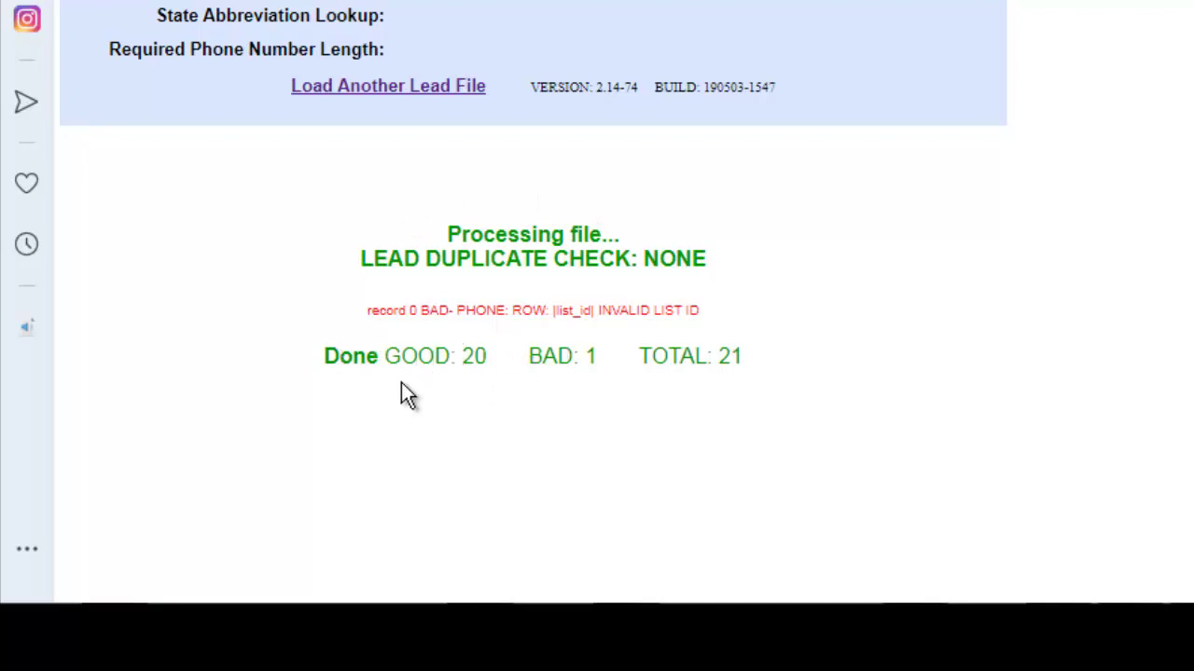
{"action": "mouse_move", "coordinate": [532, 361]}
{"action": "left_mouse_down"}
{"action": "mouse_move", "coordinate": [604, 359]}
{"action": "mouse_move", "coordinate": [525, 359]}
{"action": "left_mouse_up"}
{"action": "left_click", "coordinate": [603, 360]}
{"action": "left_click", "coordinate": [526, 357]}
{"action": "left_click_drag", "start_coordinate": [338, 356], "coordinate": [476, 349]}
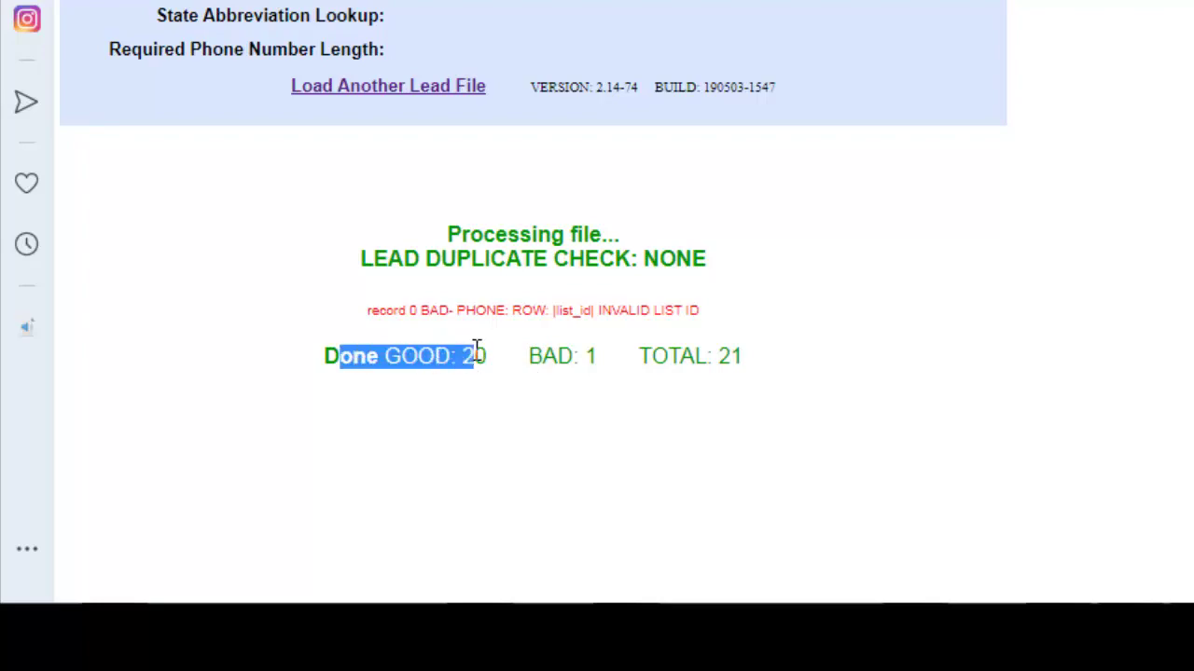
{"action": "left_click", "coordinate": [740, 250]}
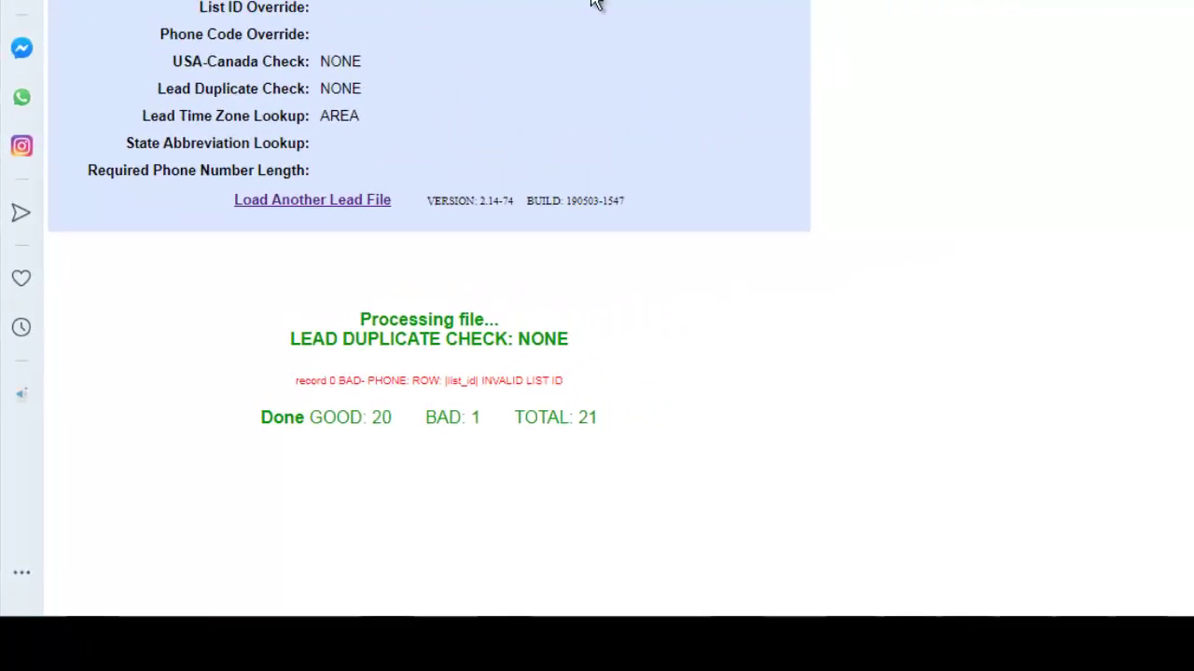
Open list 500's record and scroll to its statuses to check the 20 NEW leads.
{"action": "left_click", "coordinate": [373, 91]}
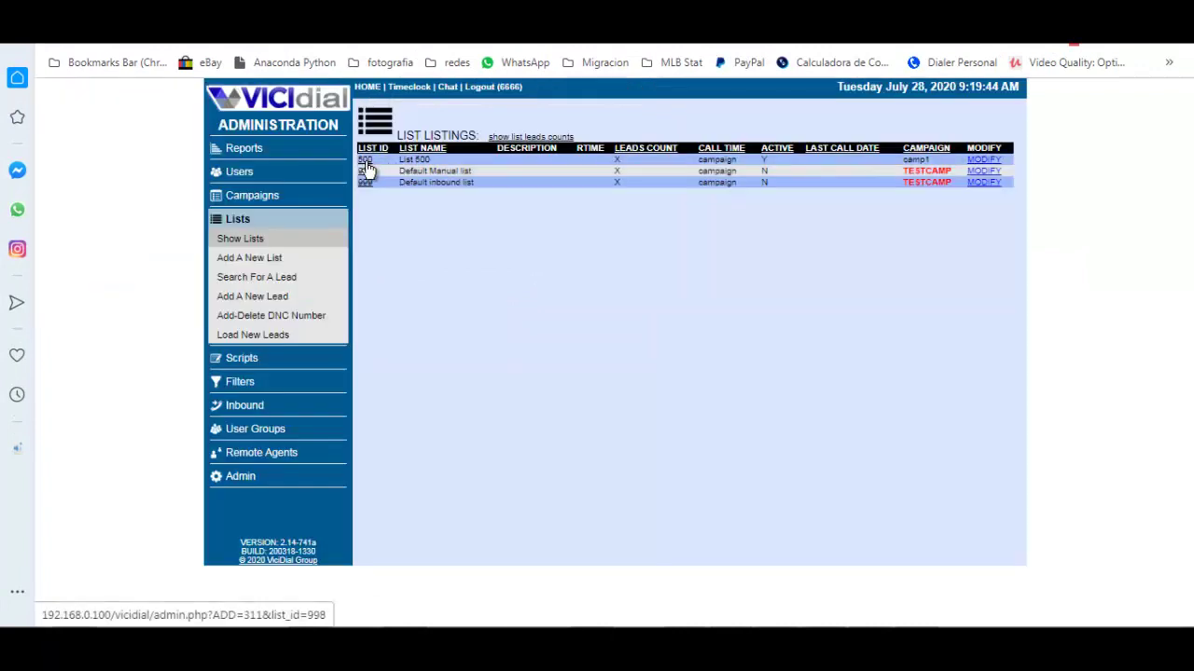
{"action": "left_click", "coordinate": [365, 160]}
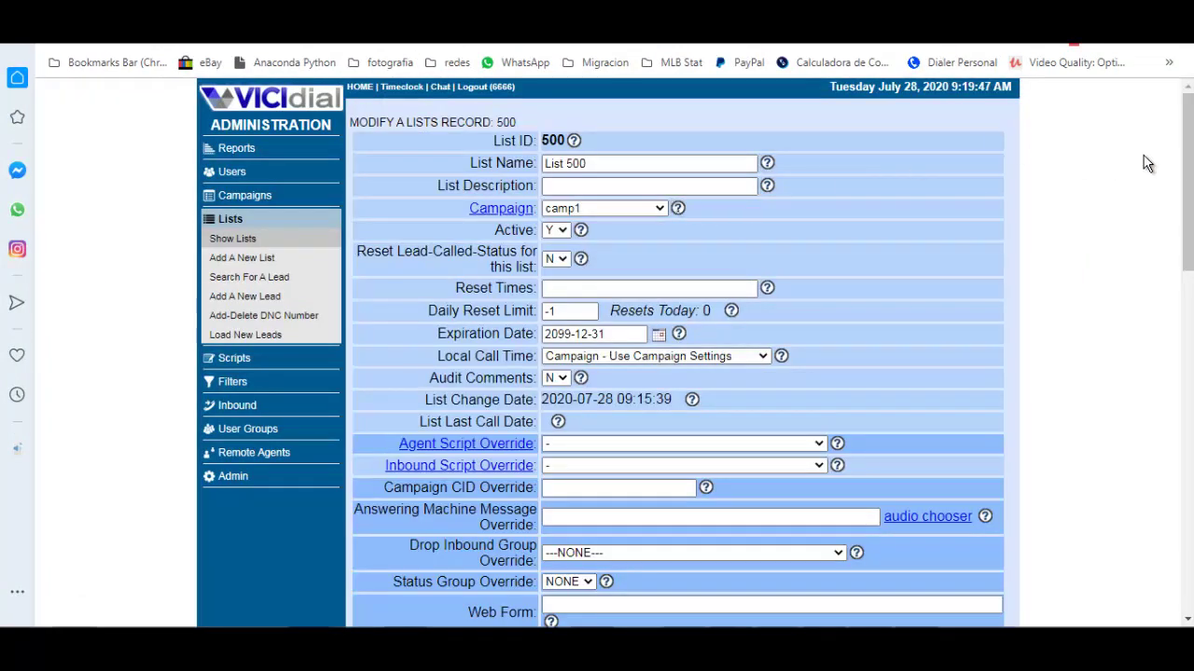
{"action": "left_click_drag", "start_coordinate": [1186, 168], "coordinate": [1124, 386]}
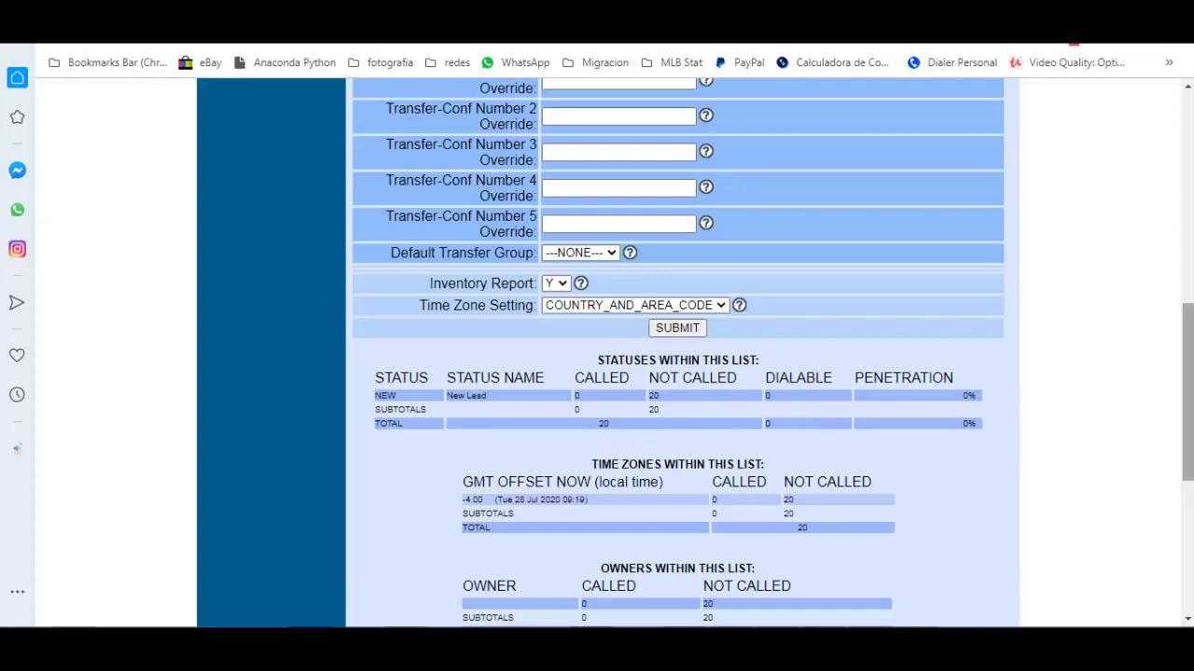
{"action": "left_click_drag", "start_coordinate": [1186, 387], "coordinate": [1180, 161]}
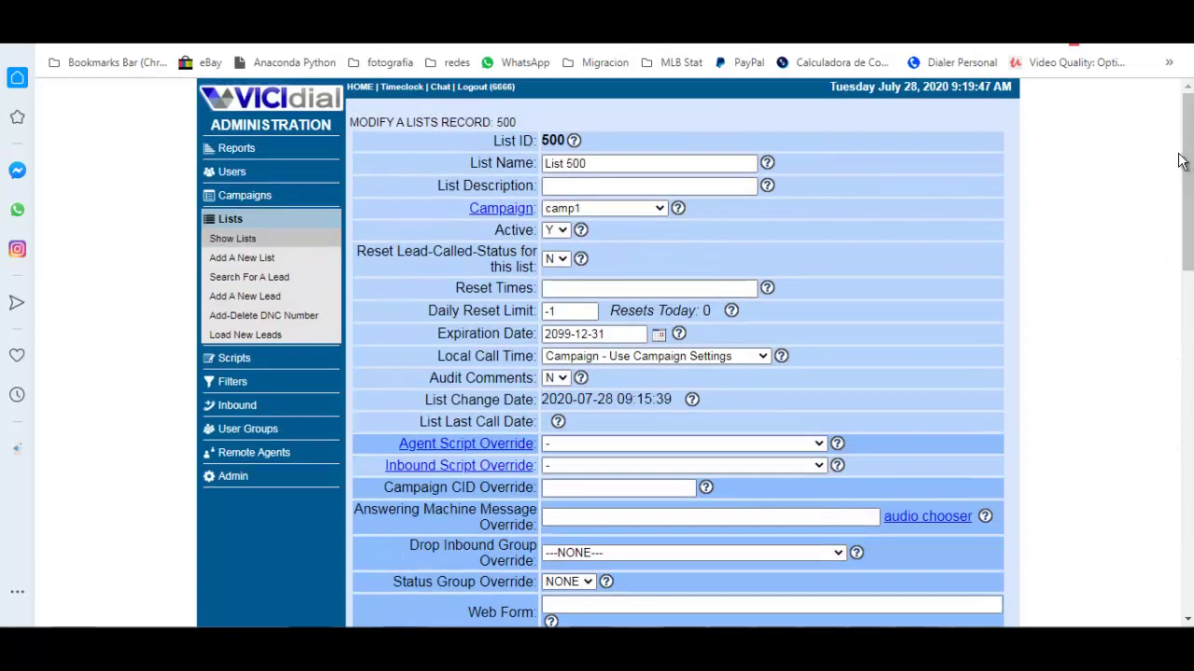